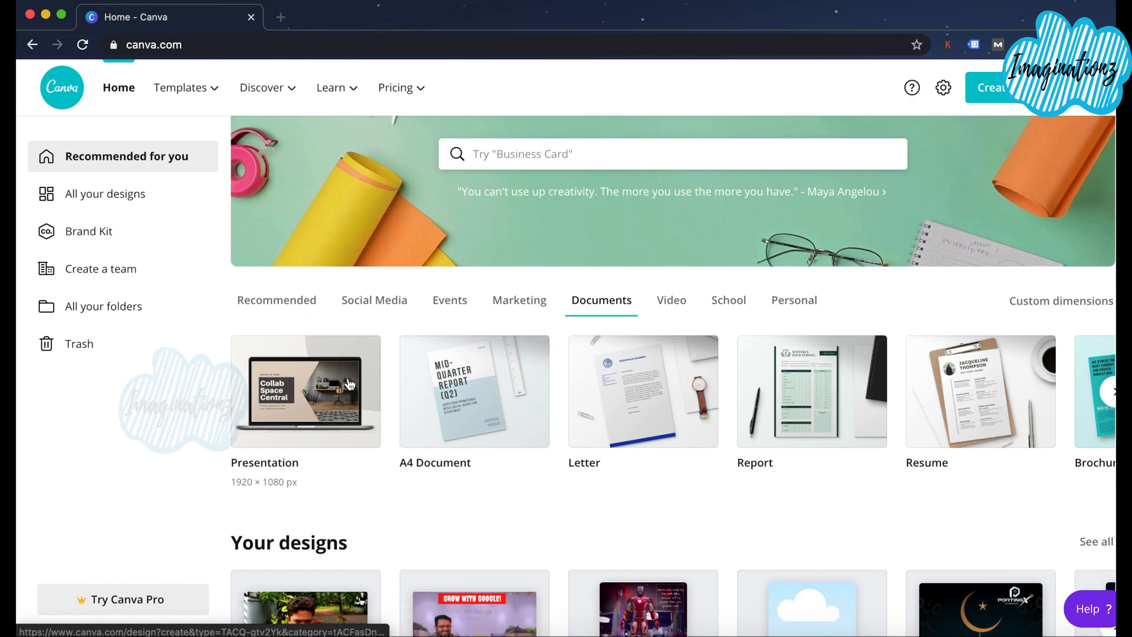
- Create a new blank YouTube Thumbnail design, 1280 × 720 px, from the recommended design types
{"action": "scroll", "coordinate": [347, 381], "scroll_direction": "up", "scroll_amount": 12}
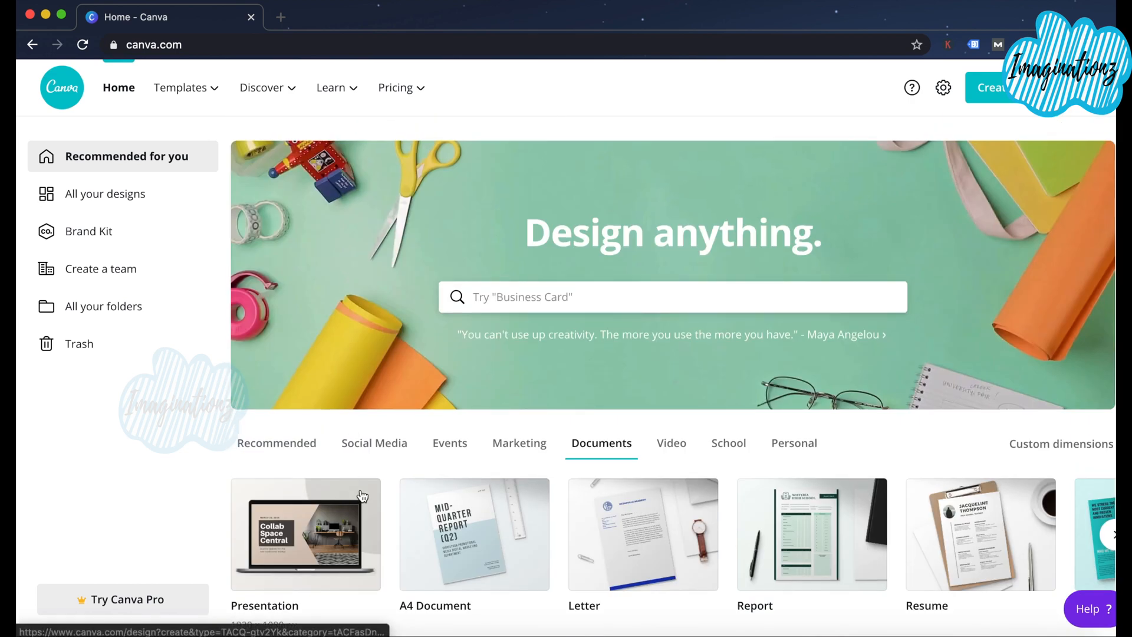
{"action": "left_click", "coordinate": [298, 451]}
{"action": "scroll", "coordinate": [305, 459], "scroll_direction": "down", "scroll_amount": 1}
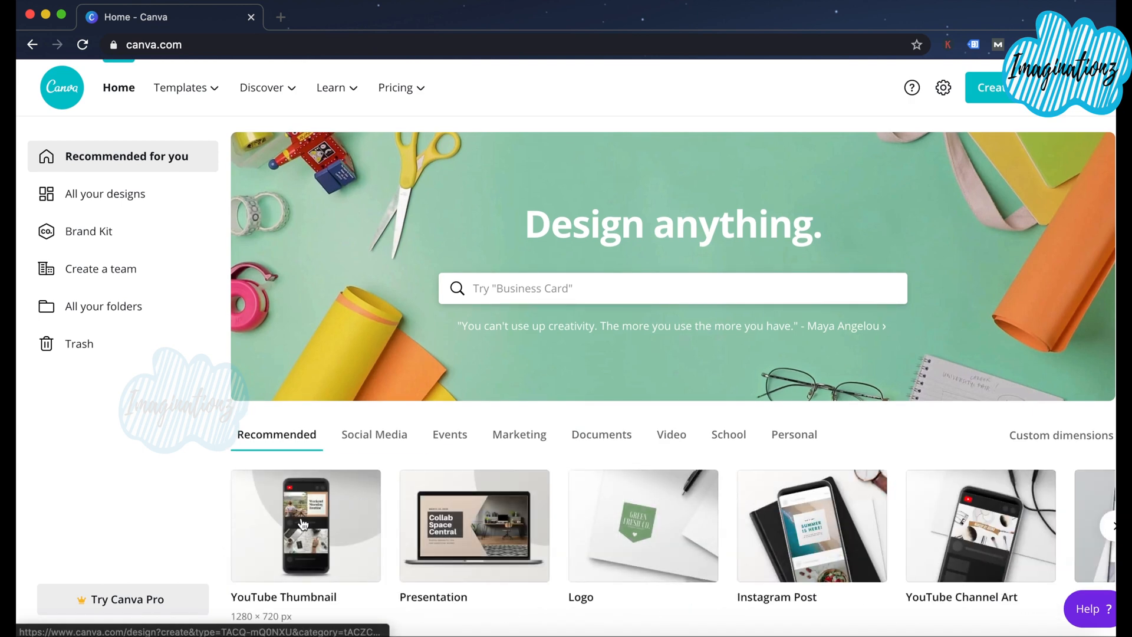
{"action": "scroll", "coordinate": [301, 521], "scroll_direction": "down", "scroll_amount": 3}
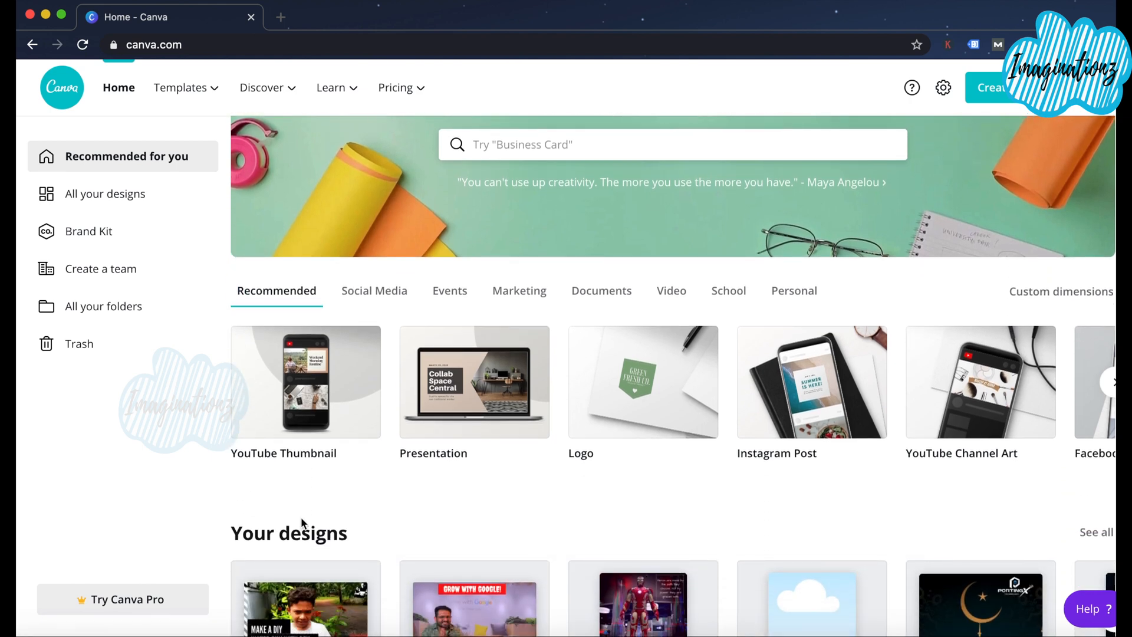
{"action": "scroll", "coordinate": [302, 522], "scroll_direction": "up", "scroll_amount": 2}
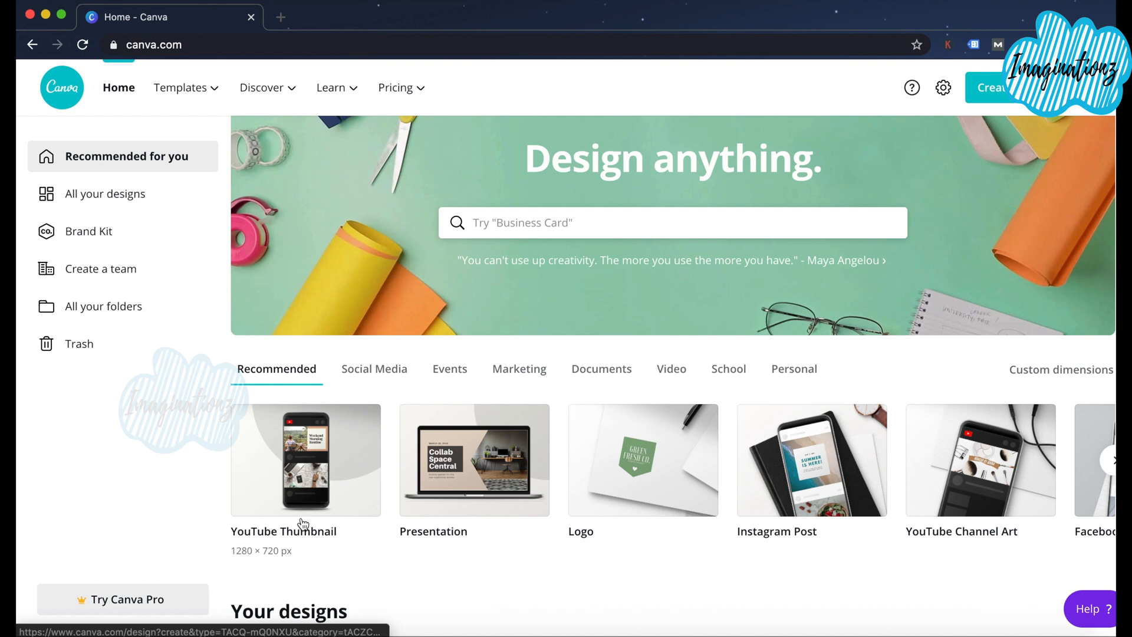
{"action": "left_click", "coordinate": [297, 470]}
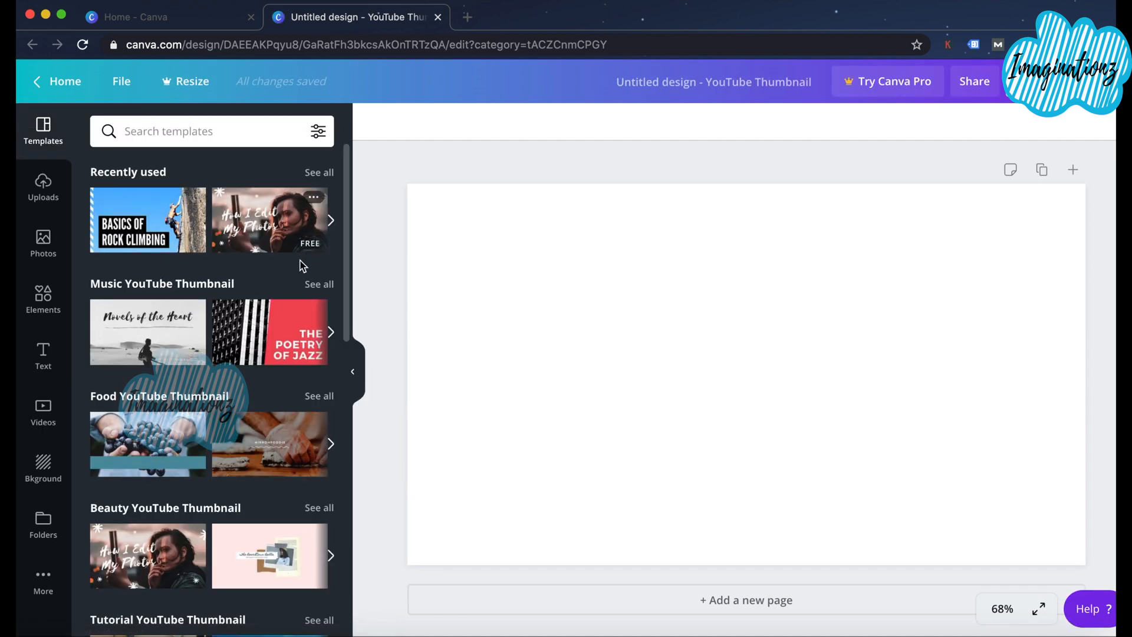
{"action": "scroll", "coordinate": [189, 259], "scroll_direction": "down", "scroll_amount": 5}
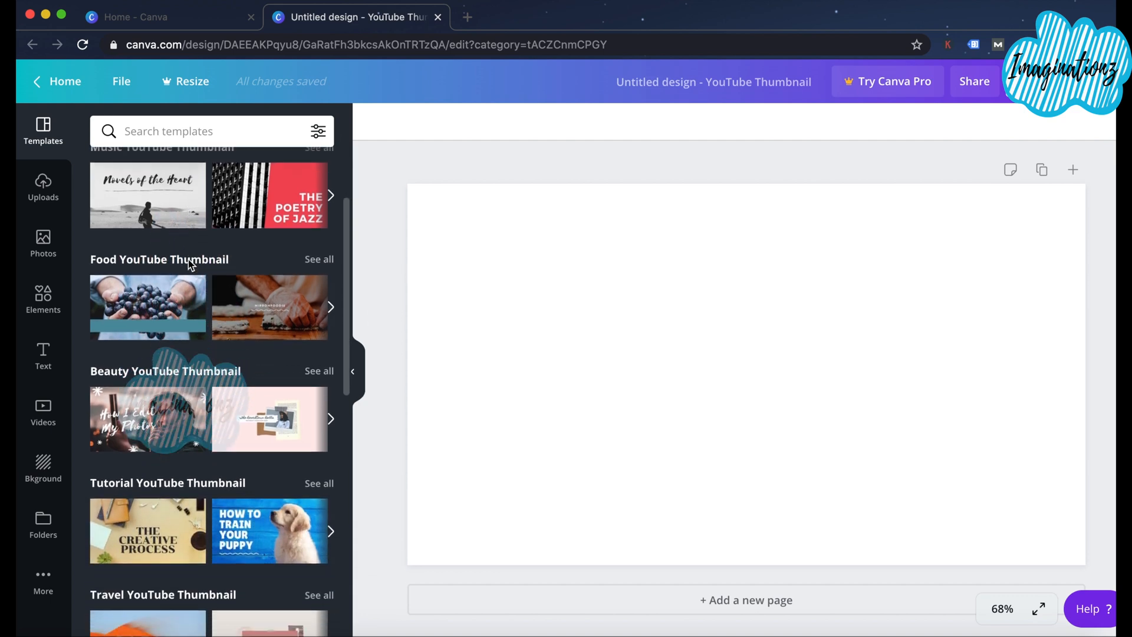
{"action": "scroll", "coordinate": [188, 263], "scroll_direction": "down", "scroll_amount": 15}
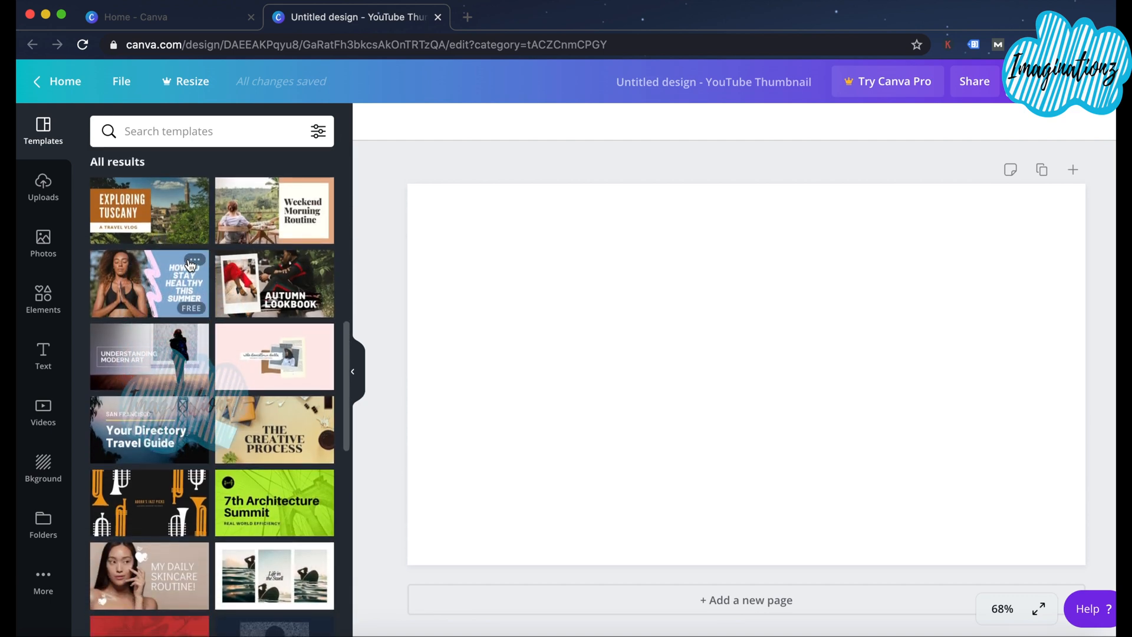
{"action": "scroll", "coordinate": [189, 262], "scroll_direction": "up", "scroll_amount": 20}
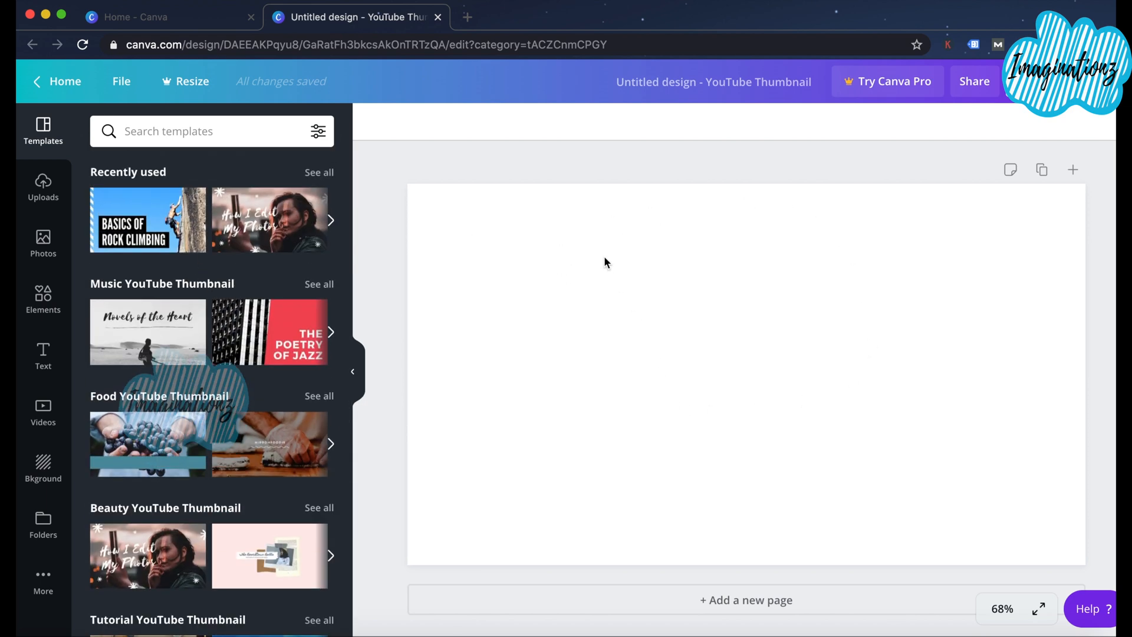
- Return to the Canva home page and capture a screenshot of the page content below the browser bar
{"action": "left_click", "coordinate": [147, 19]}
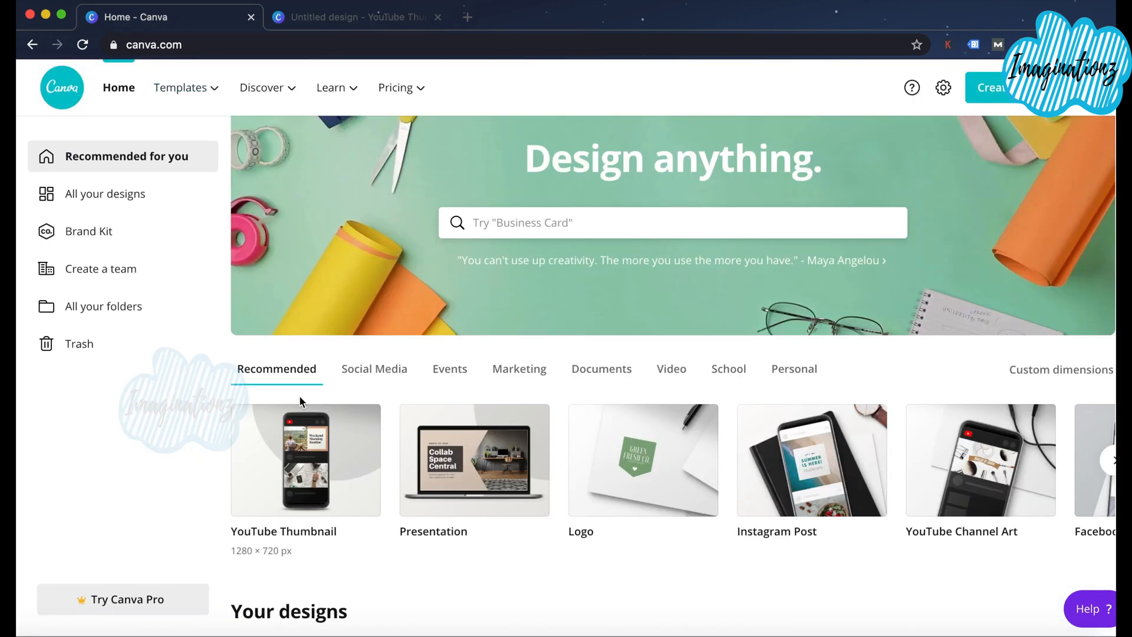
{"action": "key", "text": "super+shift+4"}
{"action": "left_click_drag", "start_coordinate": [18, 62], "coordinate": [1111, 632]}
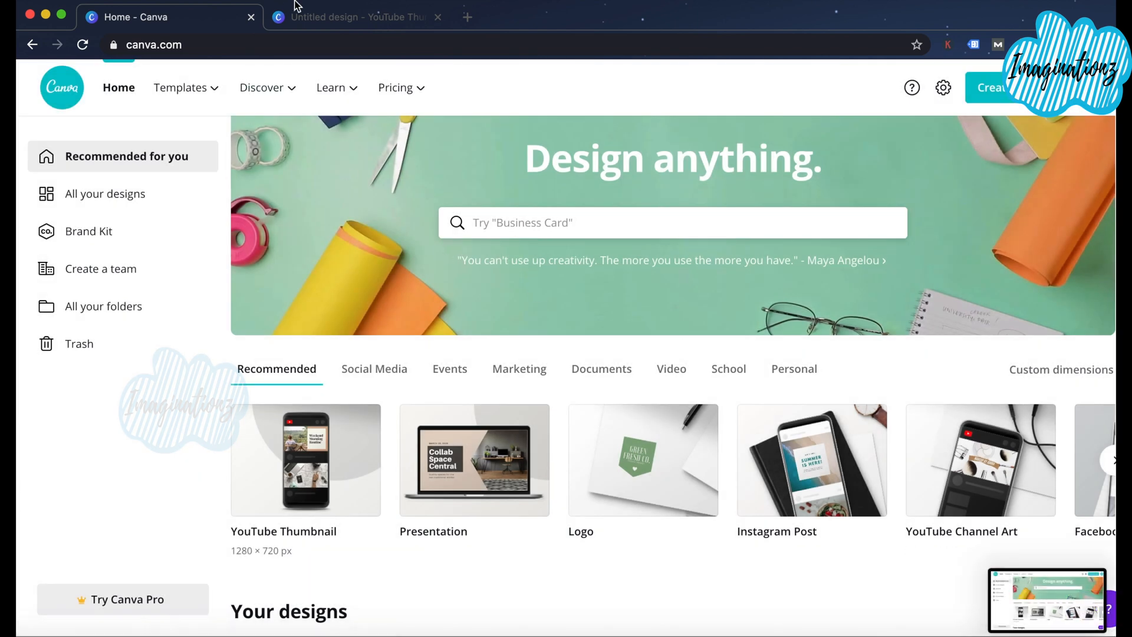
- Upload the newest home page screenshot from the Desktop to the thumbnail design and set it as the full-page background
{"action": "left_click", "coordinate": [313, 18]}
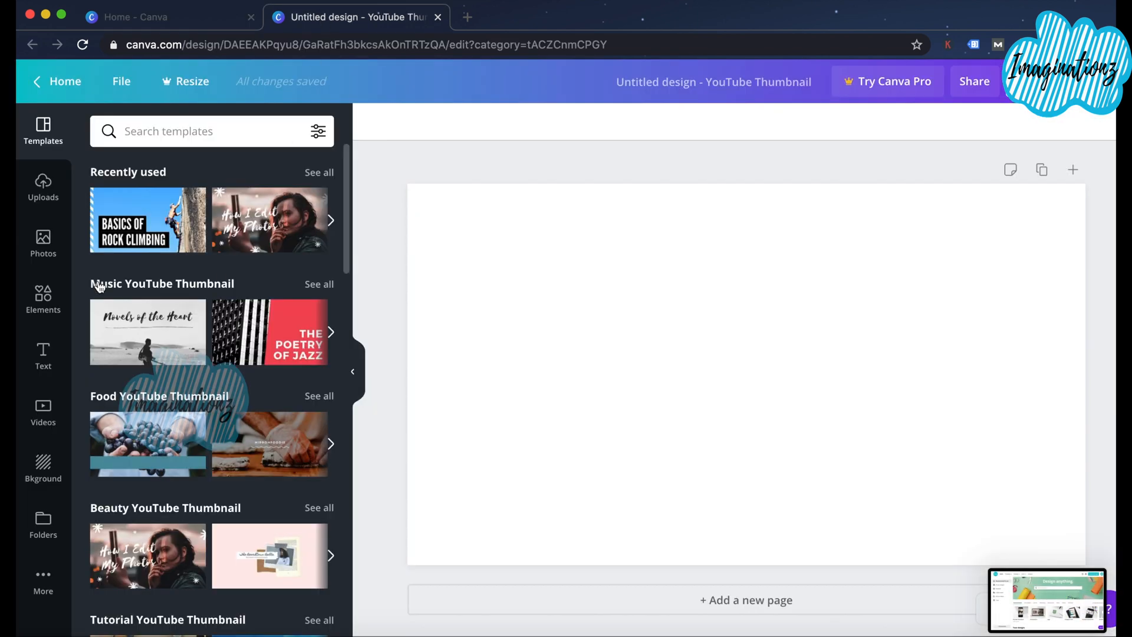
{"action": "left_click", "coordinate": [43, 200]}
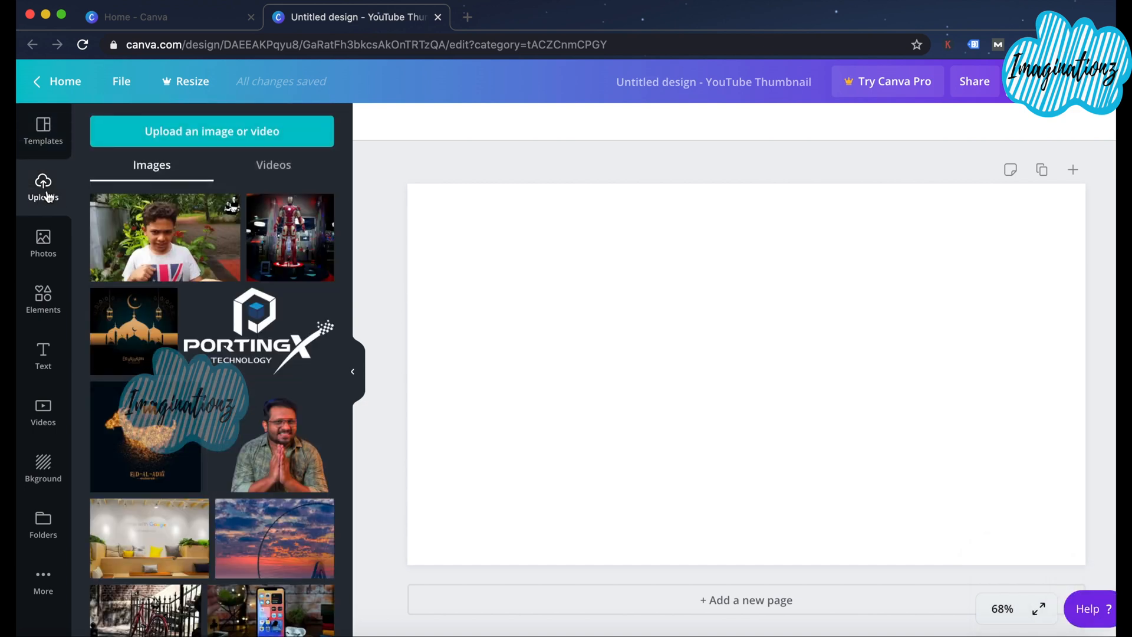
{"action": "left_click", "coordinate": [211, 132]}
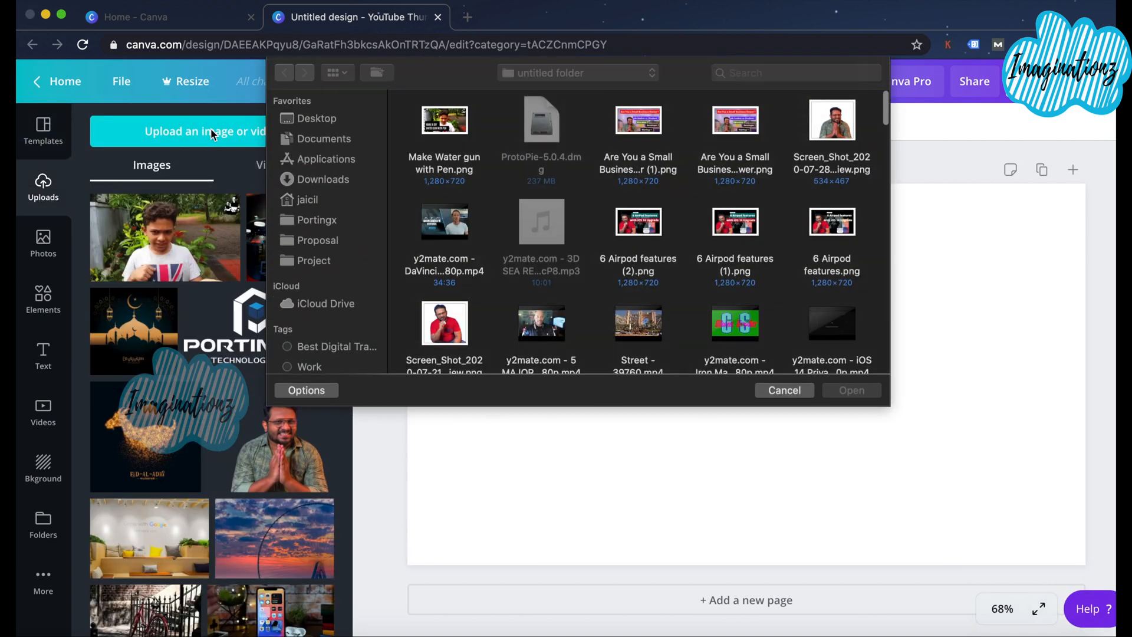
{"action": "left_click", "coordinate": [320, 118]}
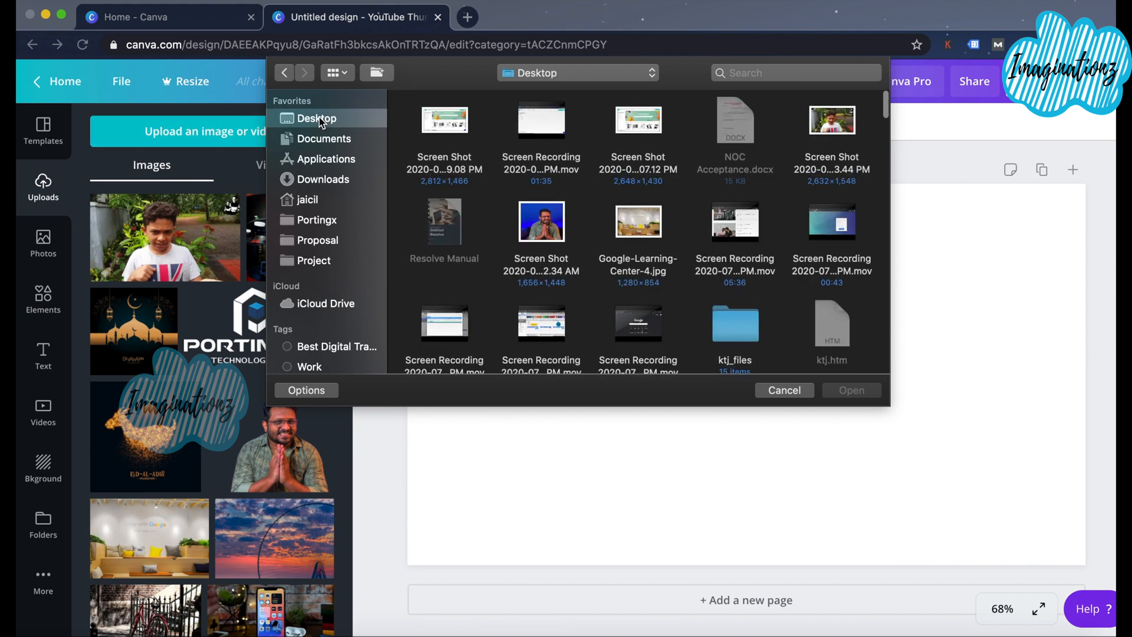
{"action": "left_click", "coordinate": [439, 118]}
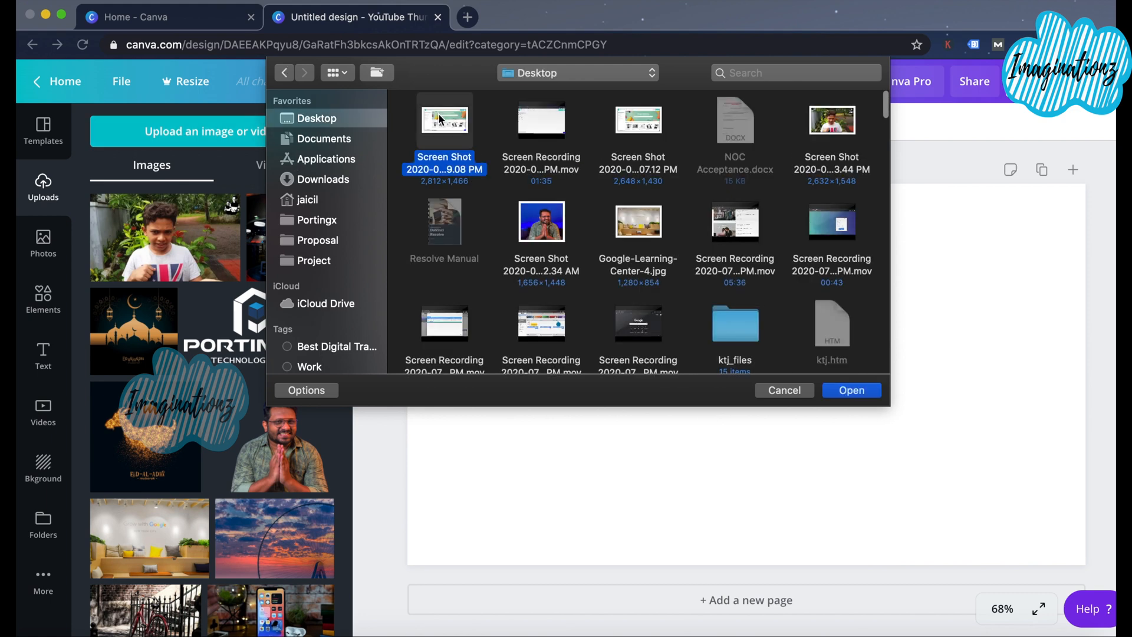
{"action": "left_click", "coordinate": [838, 389]}
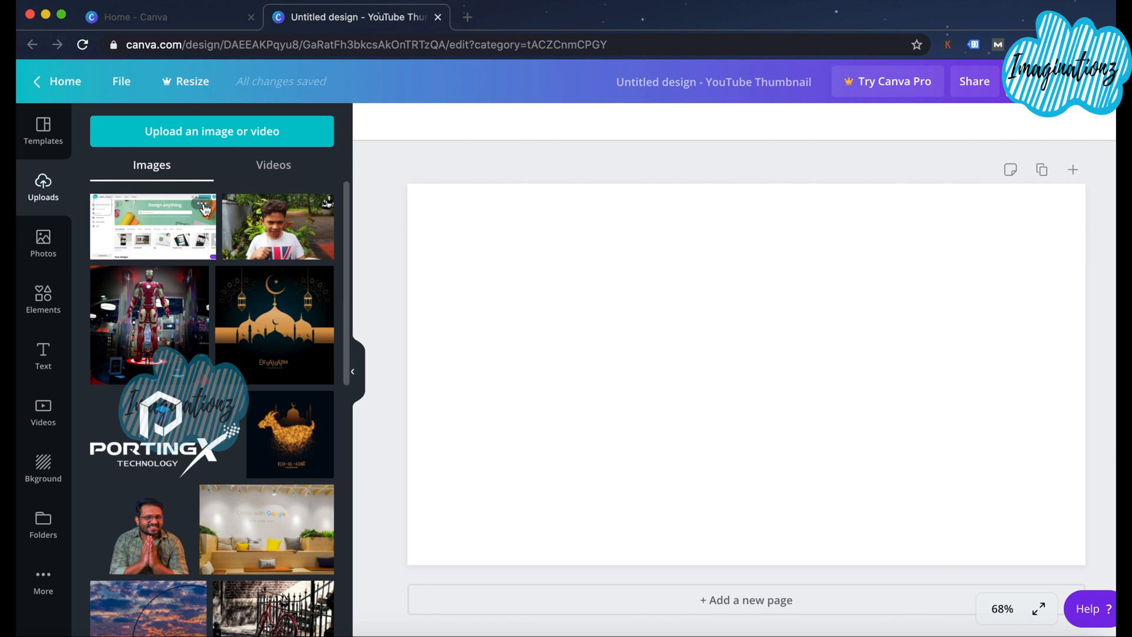
{"action": "left_click_drag", "start_coordinate": [153, 226], "coordinate": [419, 285]}
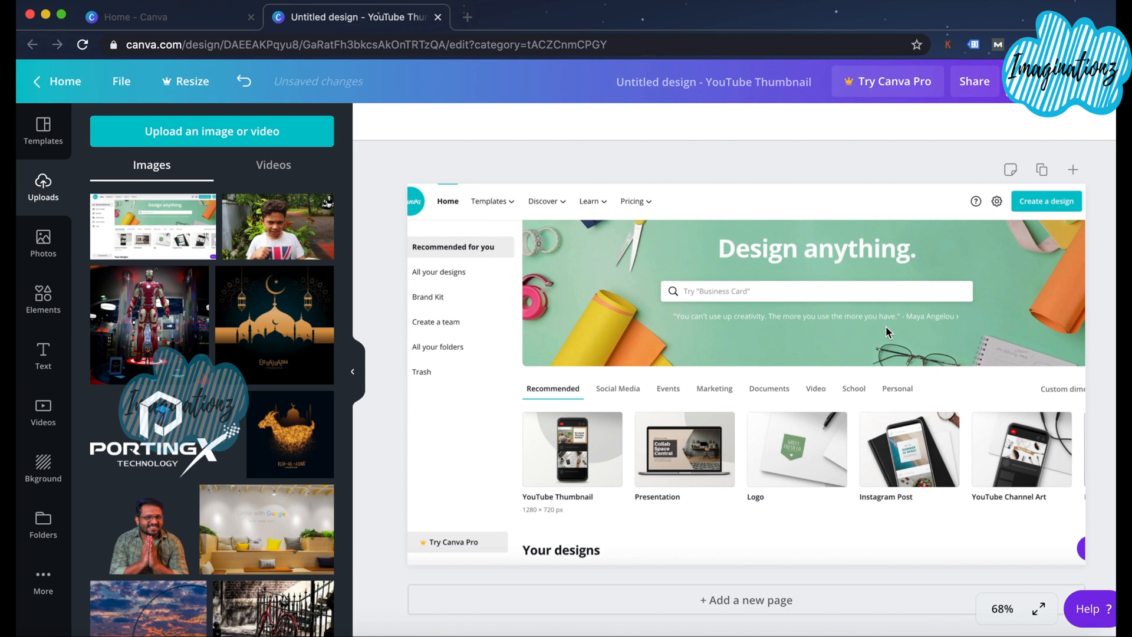
- Add a dark square from the recently used elements and stretch it to cover the whole page
{"action": "left_click", "coordinate": [44, 294]}
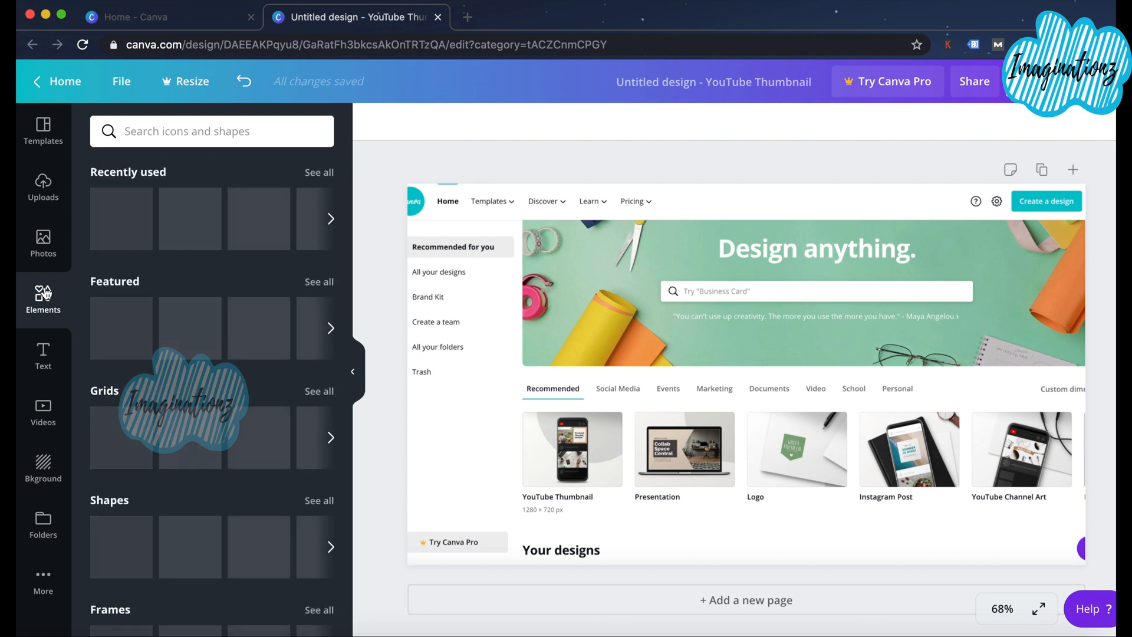
{"action": "left_click_drag", "start_coordinate": [115, 214], "coordinate": [498, 301]}
{"action": "left_click_drag", "start_coordinate": [685, 280], "coordinate": [819, 147]}
{"action": "left_click_drag", "start_coordinate": [819, 317], "coordinate": [1092, 333]}
{"action": "left_click_drag", "start_coordinate": [768, 481], "coordinate": [786, 591]}
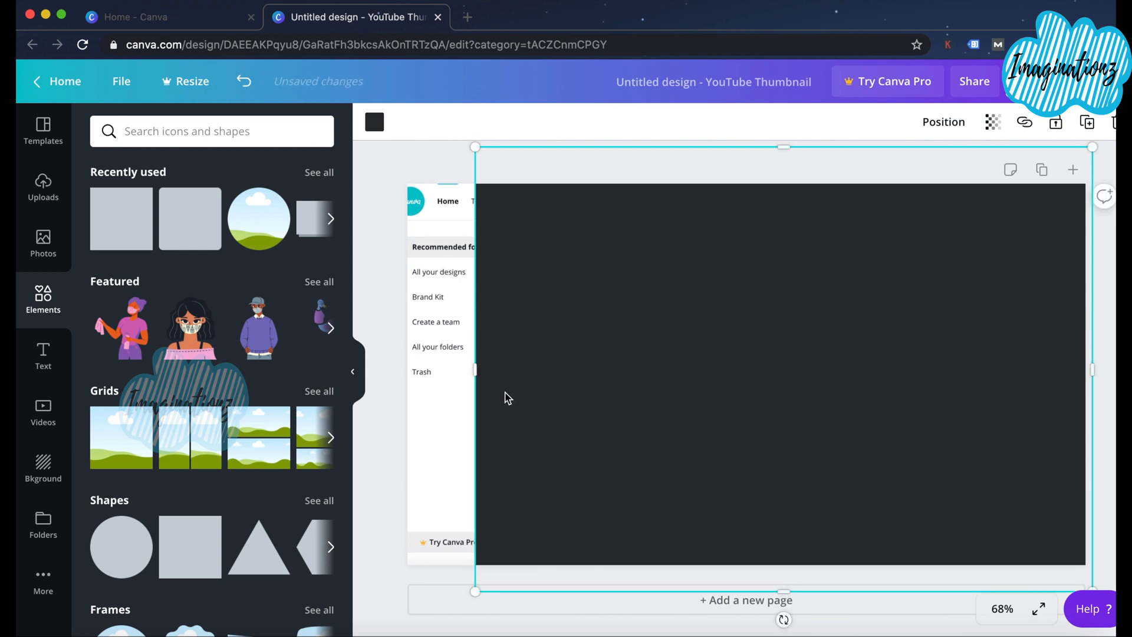
{"action": "left_click_drag", "start_coordinate": [469, 370], "coordinate": [390, 355]}
- Set the dark overlay's transparency to 41
{"action": "left_click", "coordinate": [374, 122]}
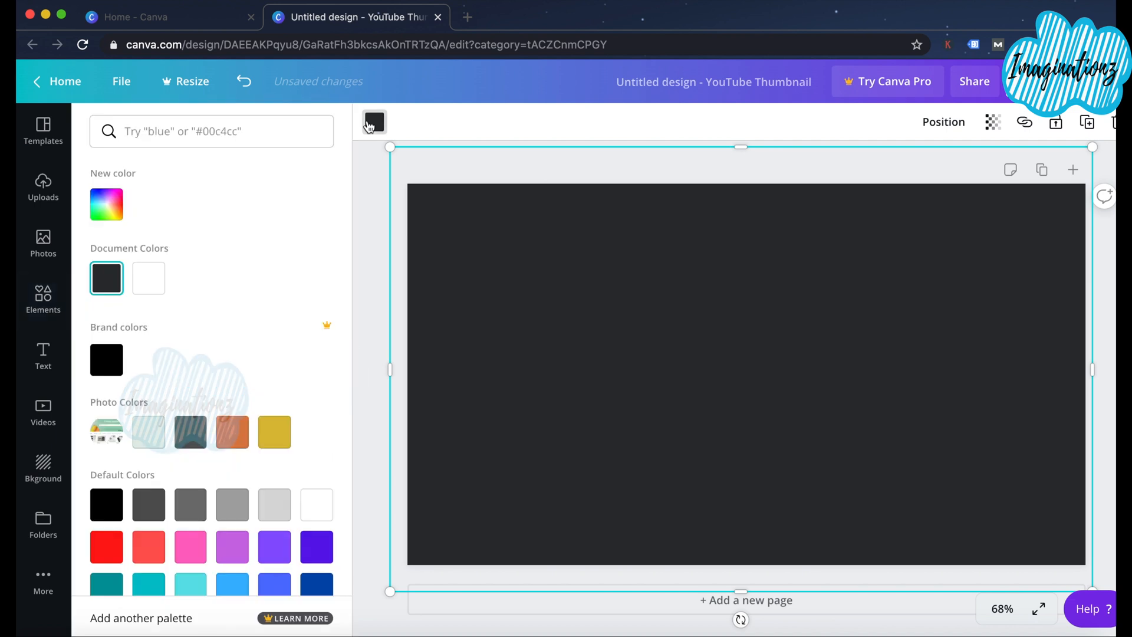
{"action": "left_click", "coordinate": [992, 122]}
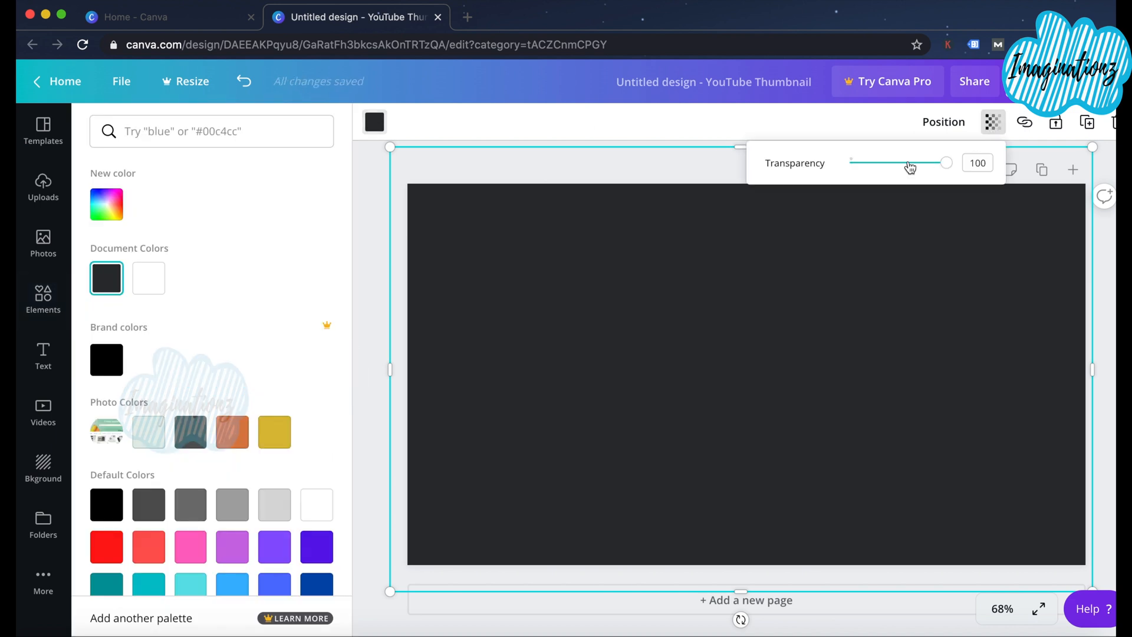
{"action": "left_click", "coordinate": [879, 168]}
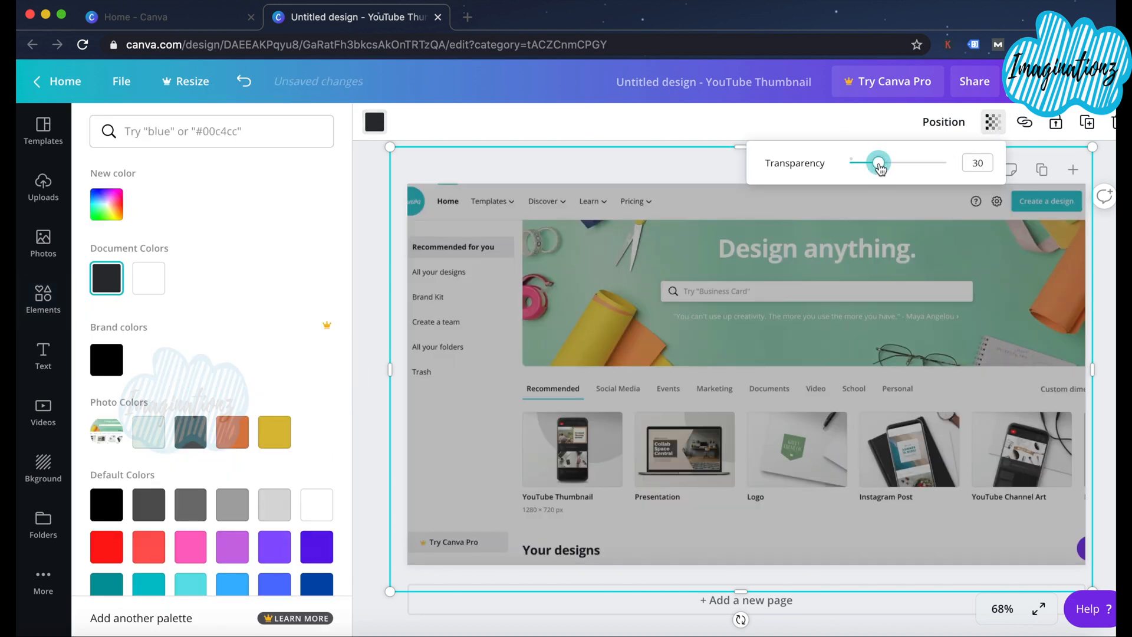
{"action": "left_click_drag", "start_coordinate": [873, 168], "coordinate": [890, 170]}
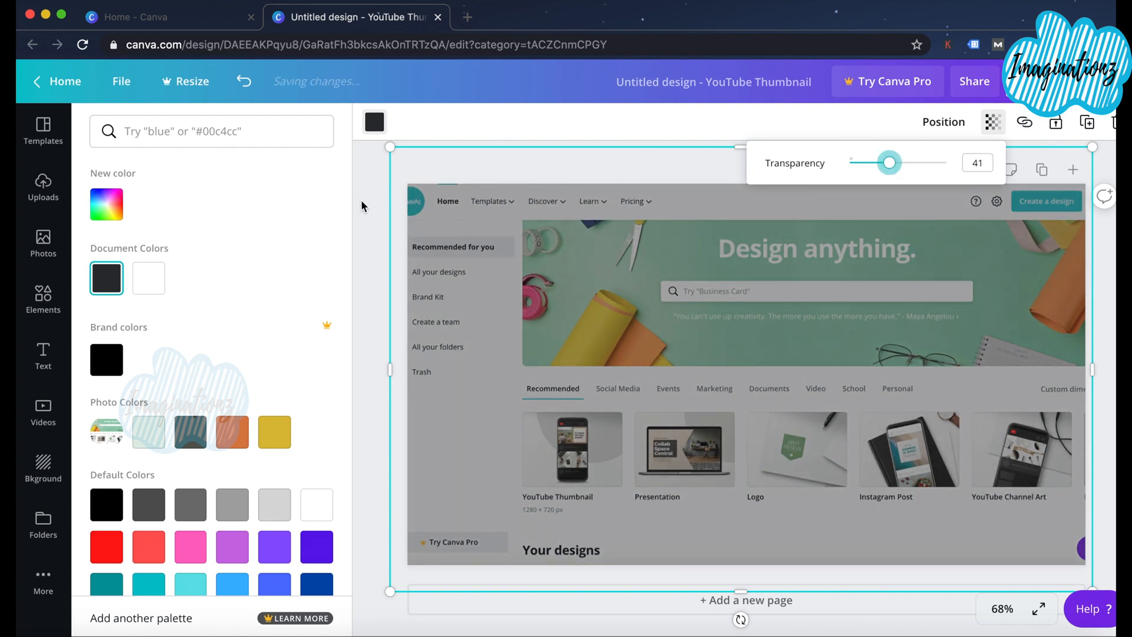
{"action": "left_click", "coordinate": [360, 200]}
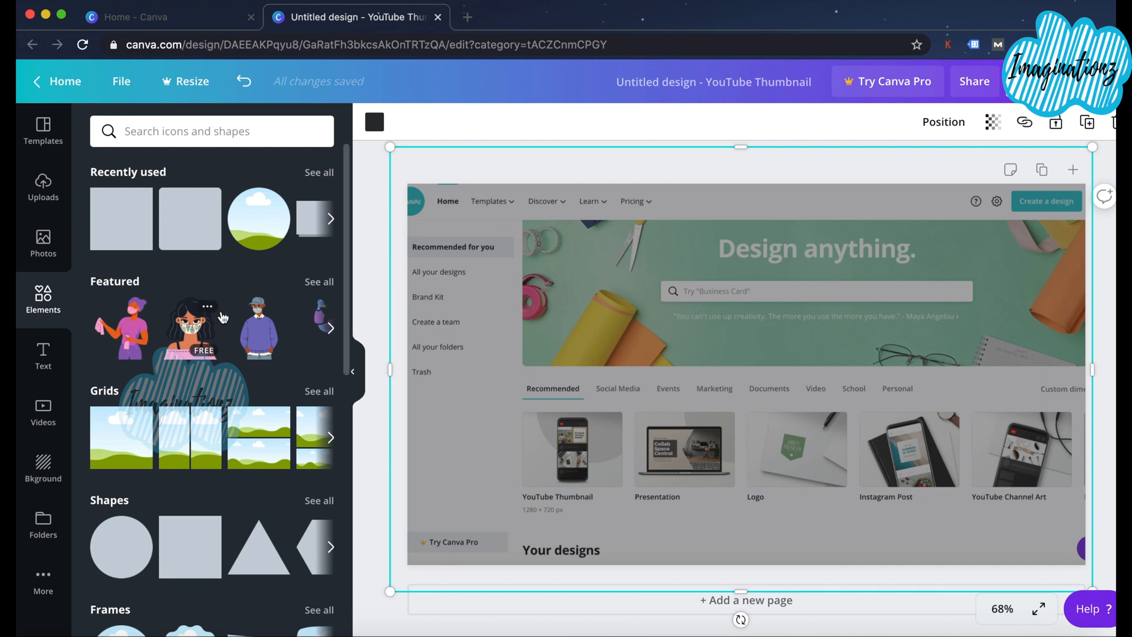
- Add the uploaded cutout portrait of the man in the blue hoodie, enlarge it and place it in the page's lower-left corner
{"action": "left_click", "coordinate": [53, 200]}
{"action": "scroll", "coordinate": [206, 432], "scroll_direction": "down", "scroll_amount": 5}
{"action": "scroll", "coordinate": [206, 432], "scroll_direction": "down", "scroll_amount": 10}
{"action": "scroll", "coordinate": [207, 432], "scroll_direction": "down", "scroll_amount": 1}
{"action": "left_click_drag", "start_coordinate": [158, 423], "coordinate": [470, 420]}
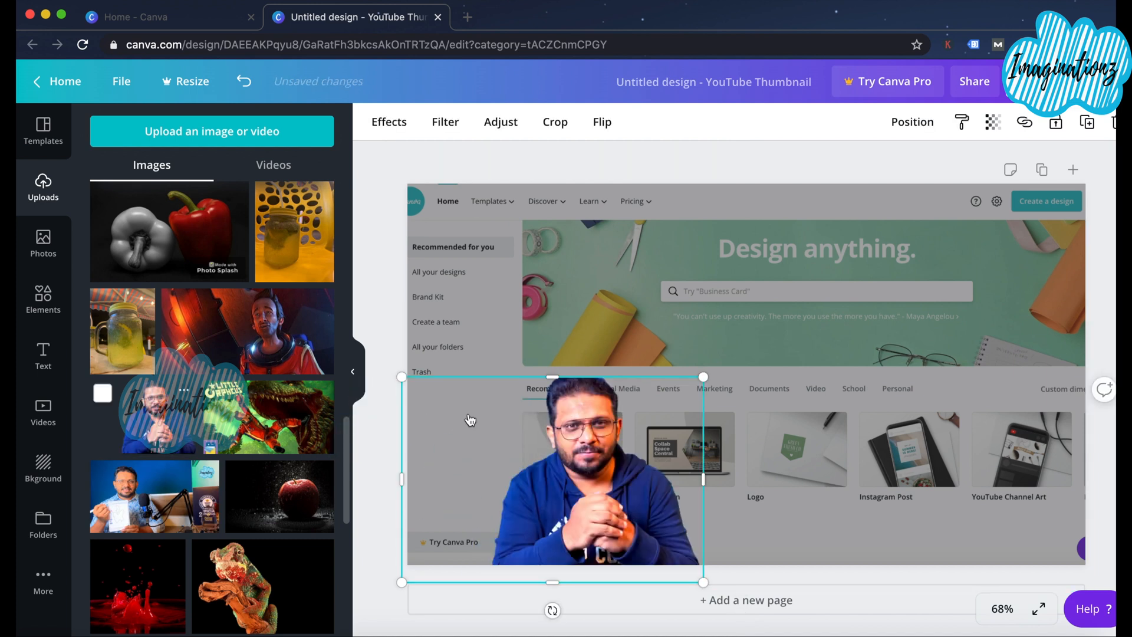
{"action": "left_click_drag", "start_coordinate": [591, 389], "coordinate": [531, 420]}
{"action": "left_click_drag", "start_coordinate": [647, 335], "coordinate": [740, 284]}
{"action": "left_click_drag", "start_coordinate": [632, 413], "coordinate": [602, 414]}
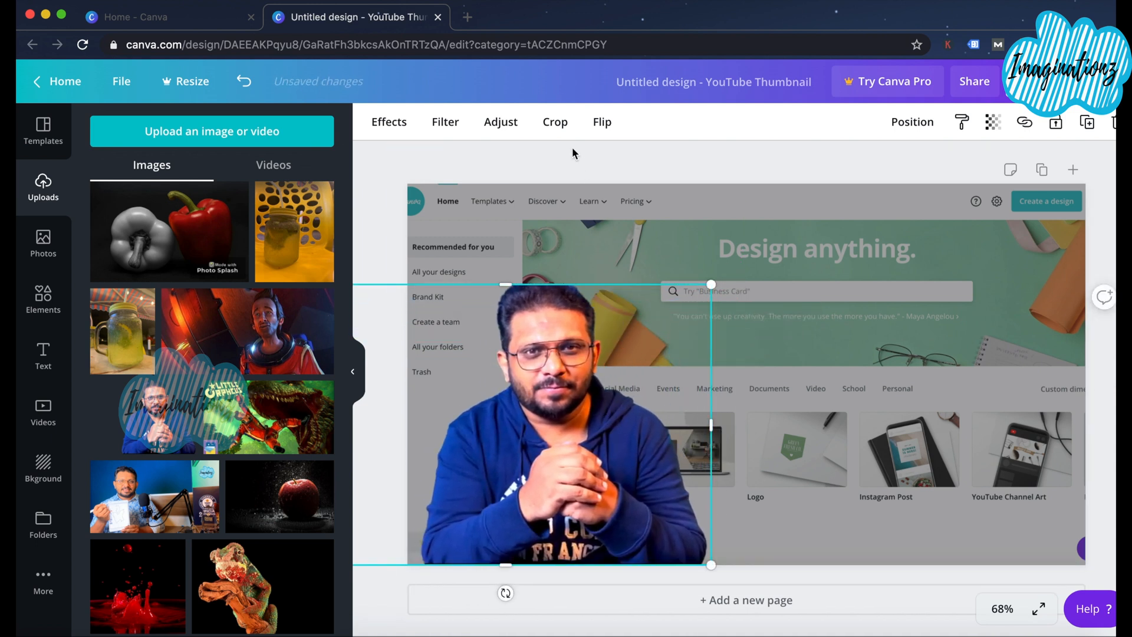
{"action": "left_click", "coordinate": [393, 163]}
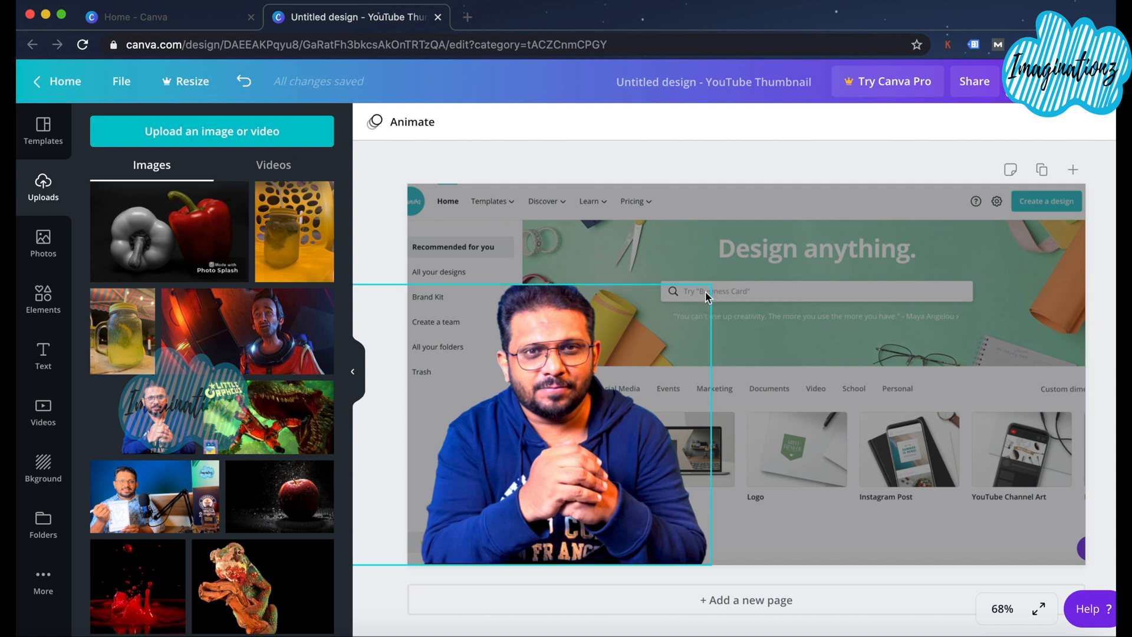
- Enlarge the portrait to fill the page height and align it with the page's left and bottom edges
{"action": "left_click_drag", "start_coordinate": [710, 289], "coordinate": [832, 164]}
{"action": "left_click_drag", "start_coordinate": [626, 323], "coordinate": [594, 333]}
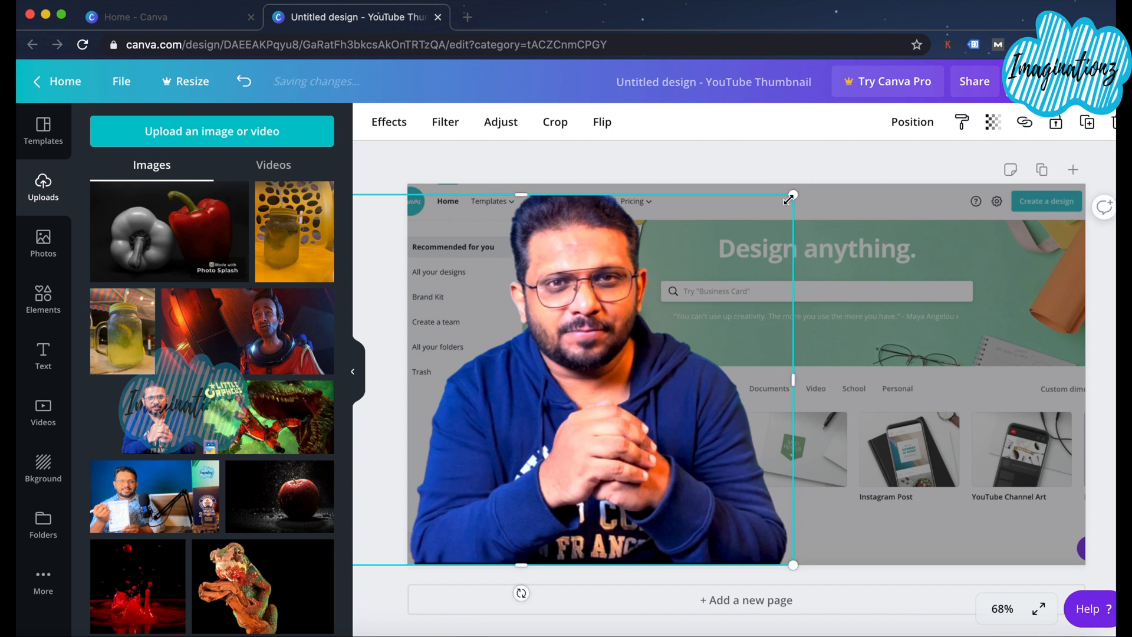
{"action": "left_click_drag", "start_coordinate": [790, 194], "coordinate": [819, 174]}
{"action": "left_click_drag", "start_coordinate": [588, 418], "coordinate": [574, 428]}
{"action": "left_click_drag", "start_coordinate": [797, 384], "coordinate": [778, 384]}
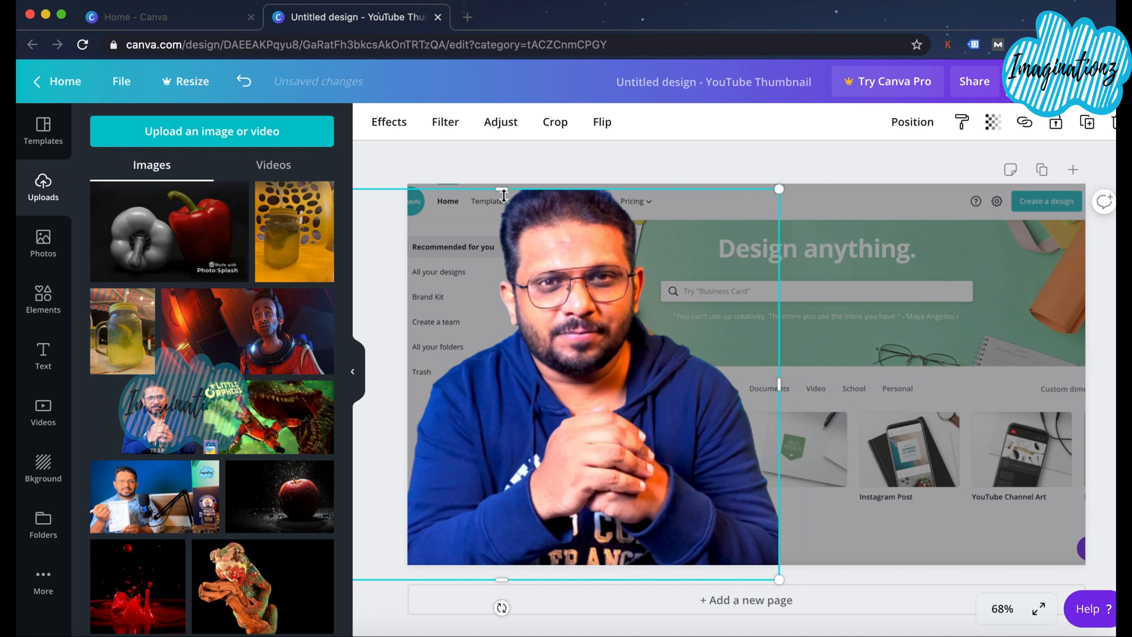
{"action": "left_click_drag", "start_coordinate": [504, 188], "coordinate": [528, 173]}
{"action": "left_click", "coordinate": [588, 159]}
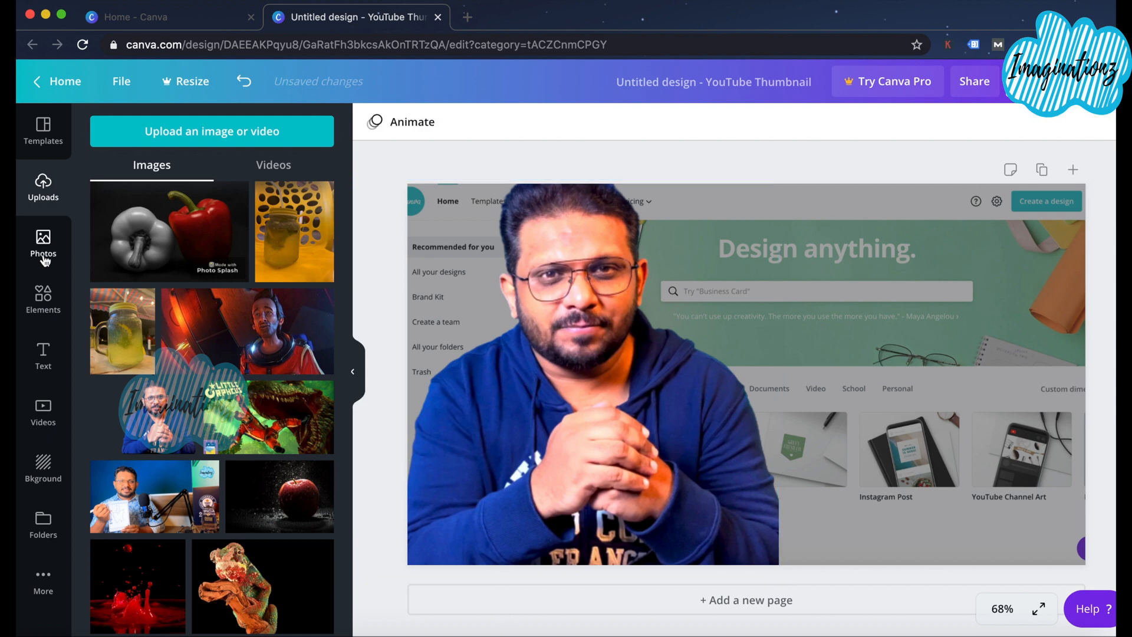
{"action": "left_click", "coordinate": [42, 303]}
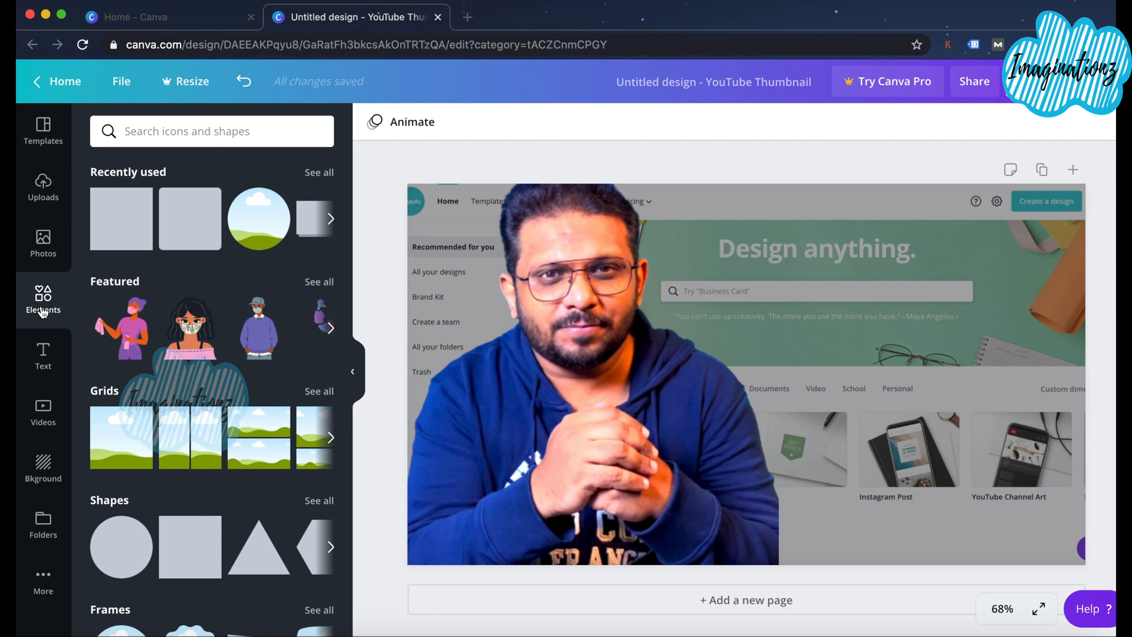
{"action": "left_click", "coordinate": [40, 363]}
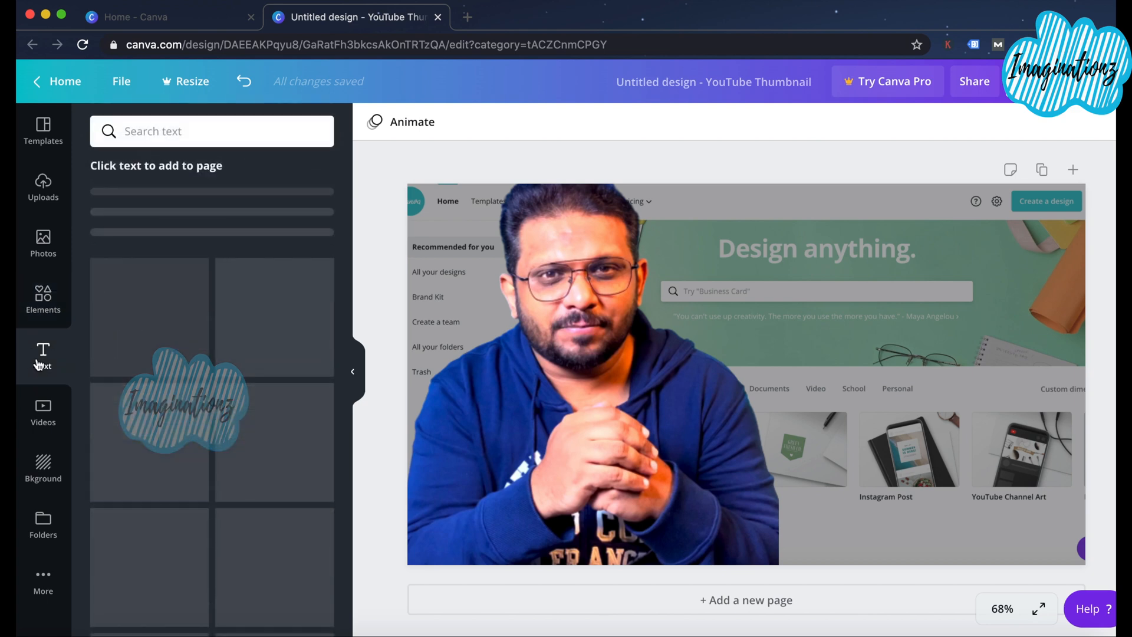
{"action": "scroll", "coordinate": [226, 388], "scroll_direction": "down", "scroll_amount": 5}
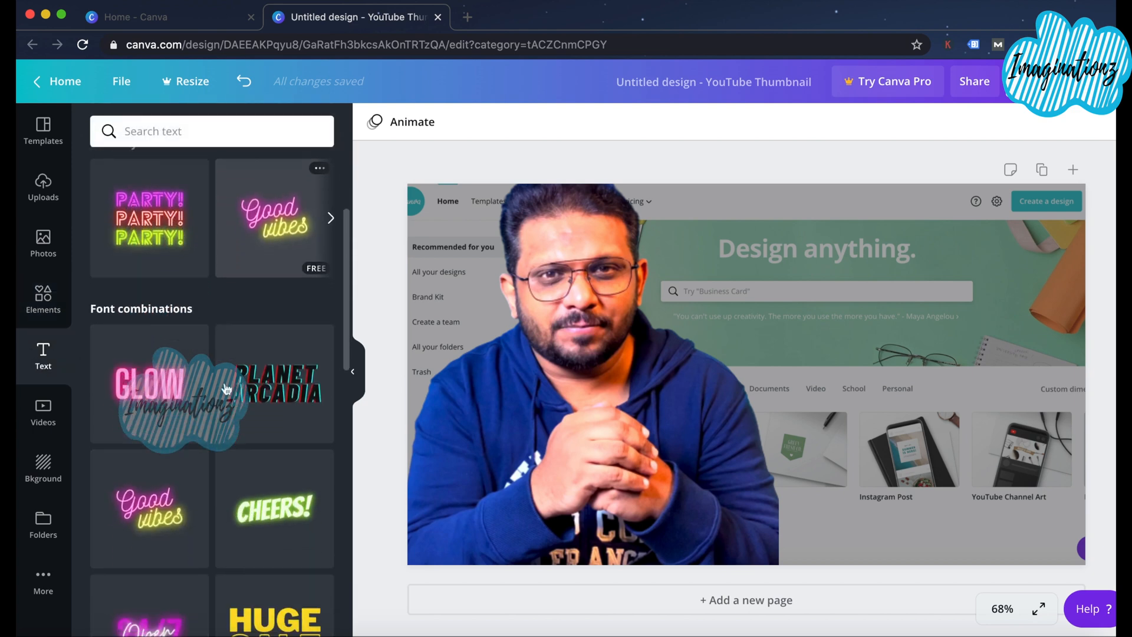
{"action": "scroll", "coordinate": [226, 389], "scroll_direction": "down", "scroll_amount": 10}
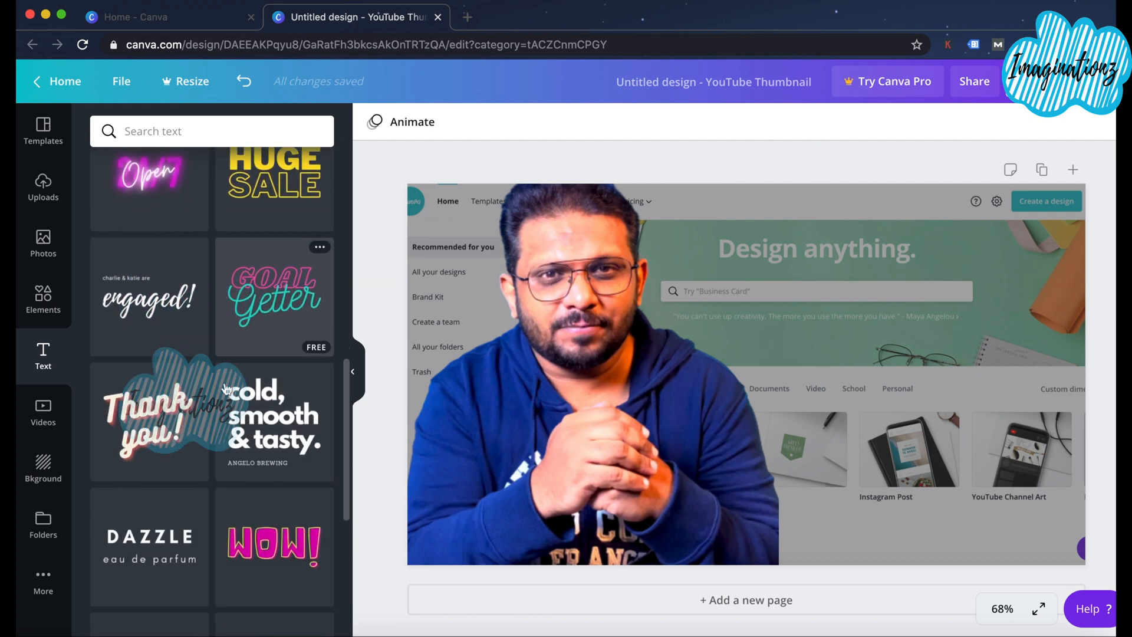
{"action": "scroll", "coordinate": [226, 389], "scroll_direction": "up", "scroll_amount": 15}
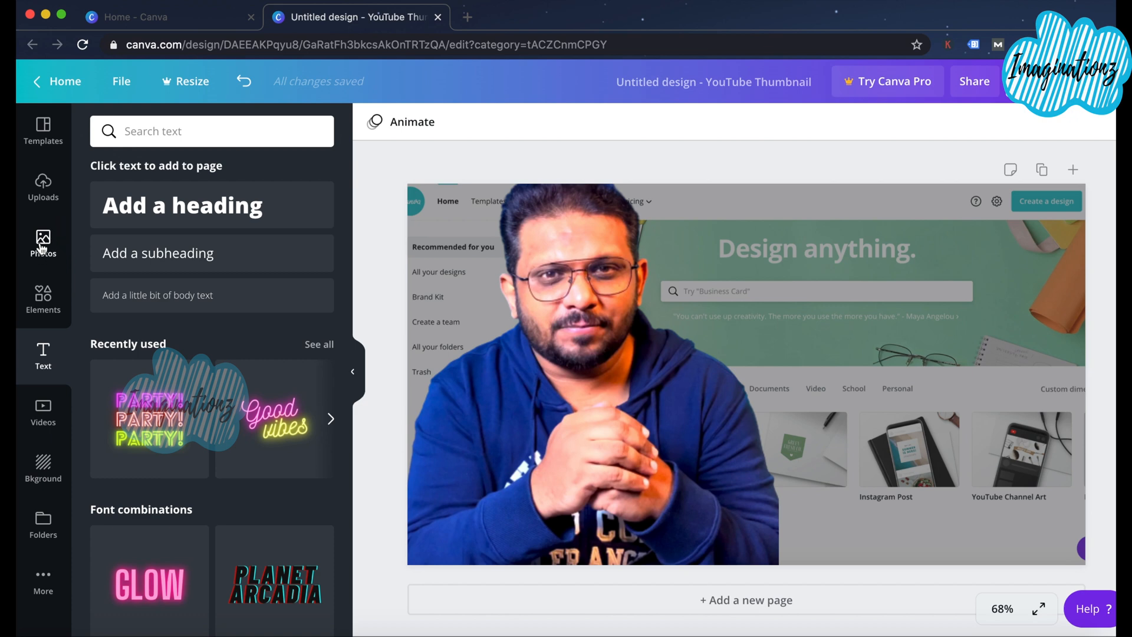
- Add another dark square from the recently used elements and reshape it into a wide, short banner over the background's "Design anything." area
{"action": "left_click", "coordinate": [43, 296]}
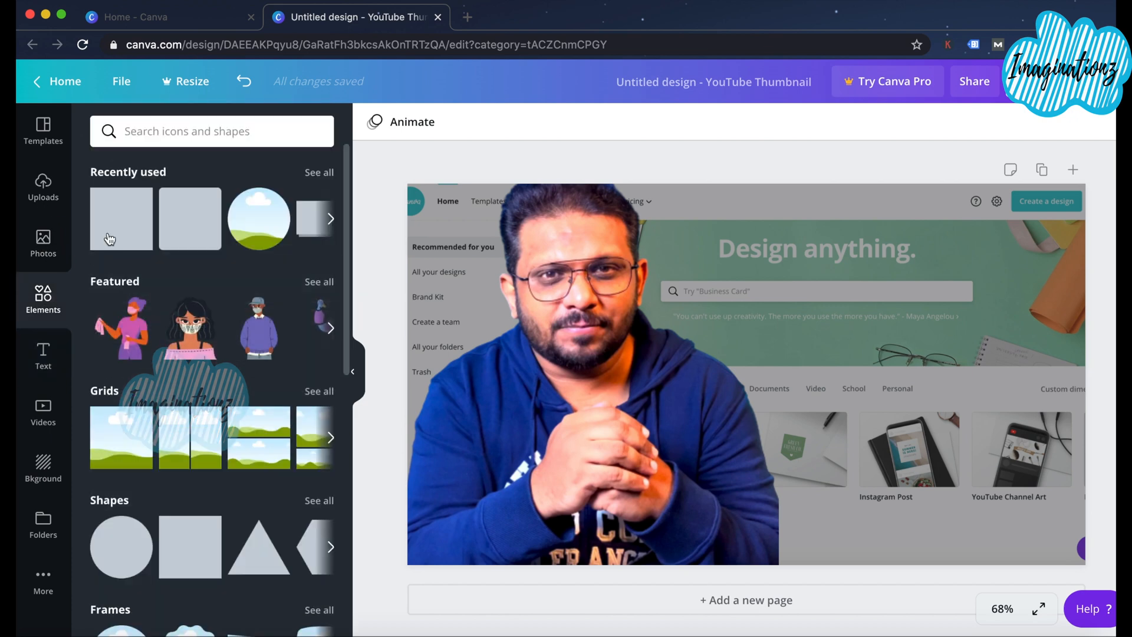
{"action": "left_click", "coordinate": [120, 224]}
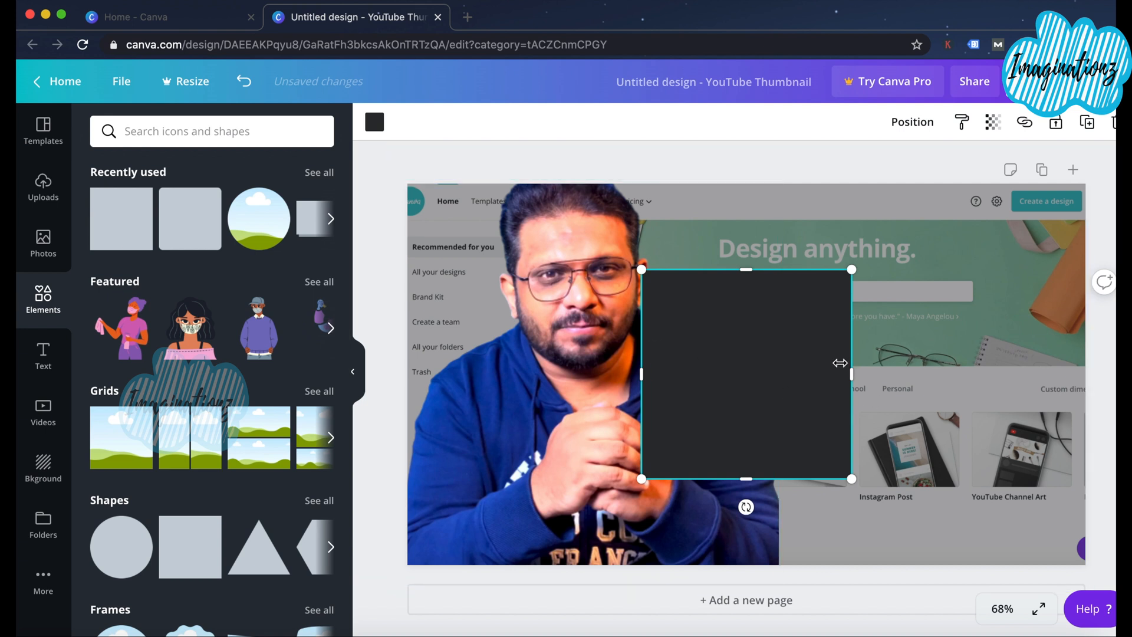
{"action": "left_click_drag", "start_coordinate": [851, 374], "coordinate": [971, 359]}
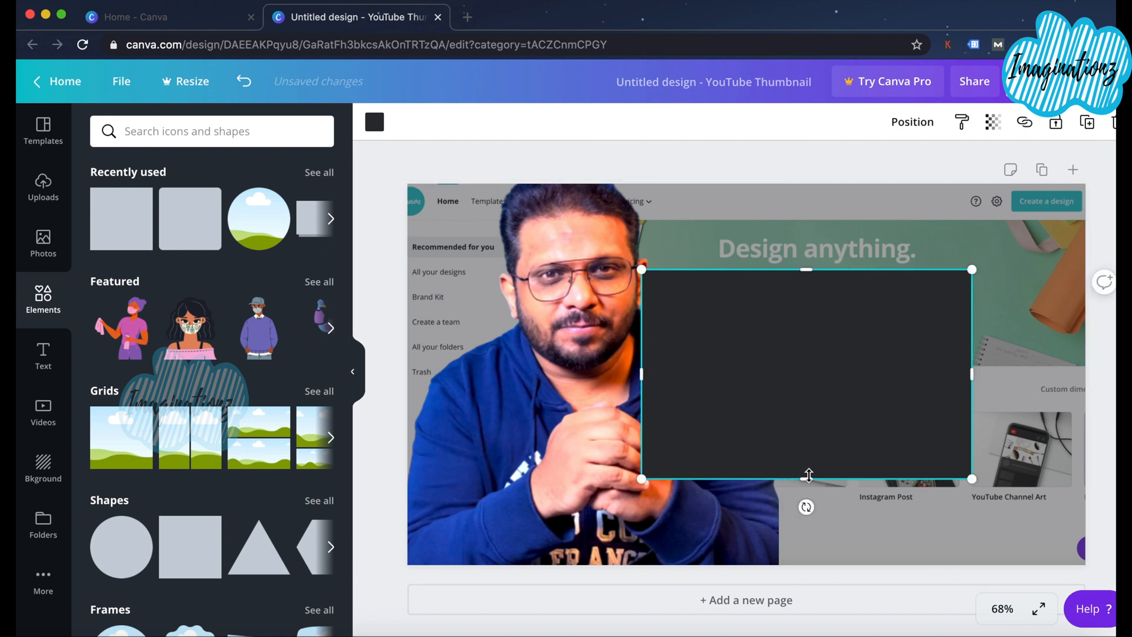
{"action": "left_click_drag", "start_coordinate": [806, 478], "coordinate": [880, 292]}
{"action": "left_click_drag", "start_coordinate": [1037, 281], "coordinate": [1055, 281]}
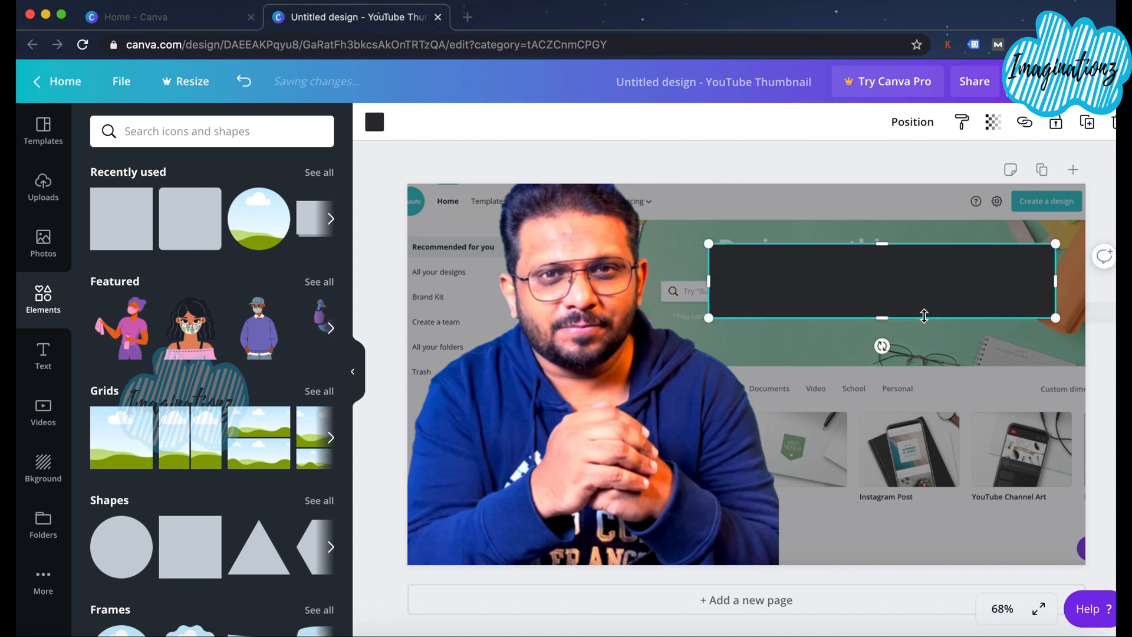
{"action": "left_click_drag", "start_coordinate": [886, 313], "coordinate": [888, 303]}
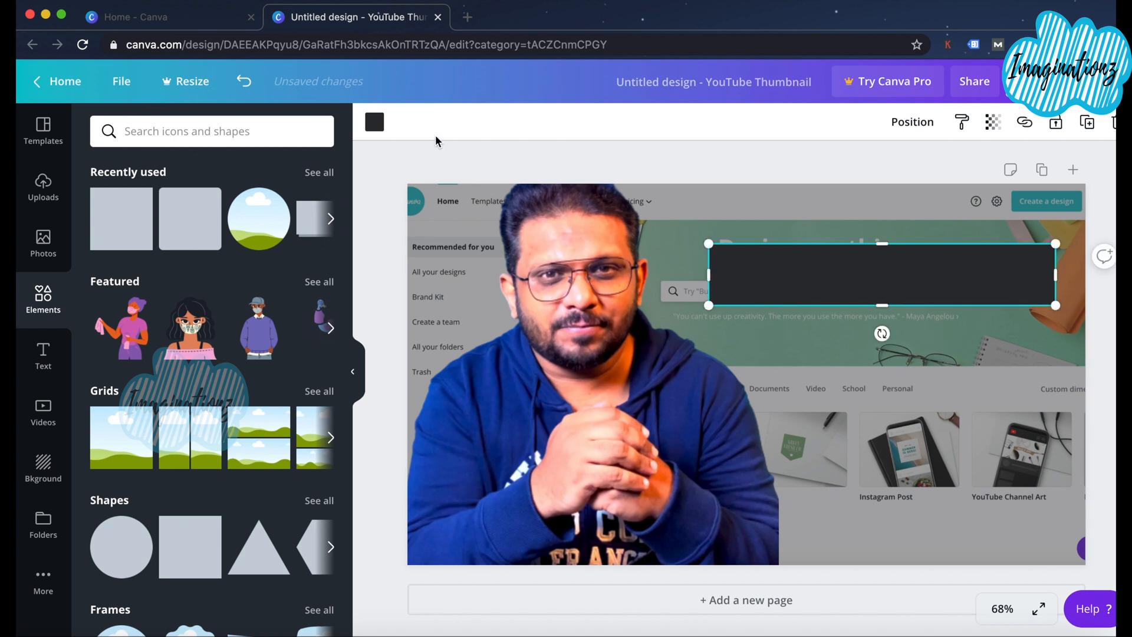
- Recolour the banner from the default colors, trying red and dark blue before settling on violet
{"action": "left_click", "coordinate": [374, 122]}
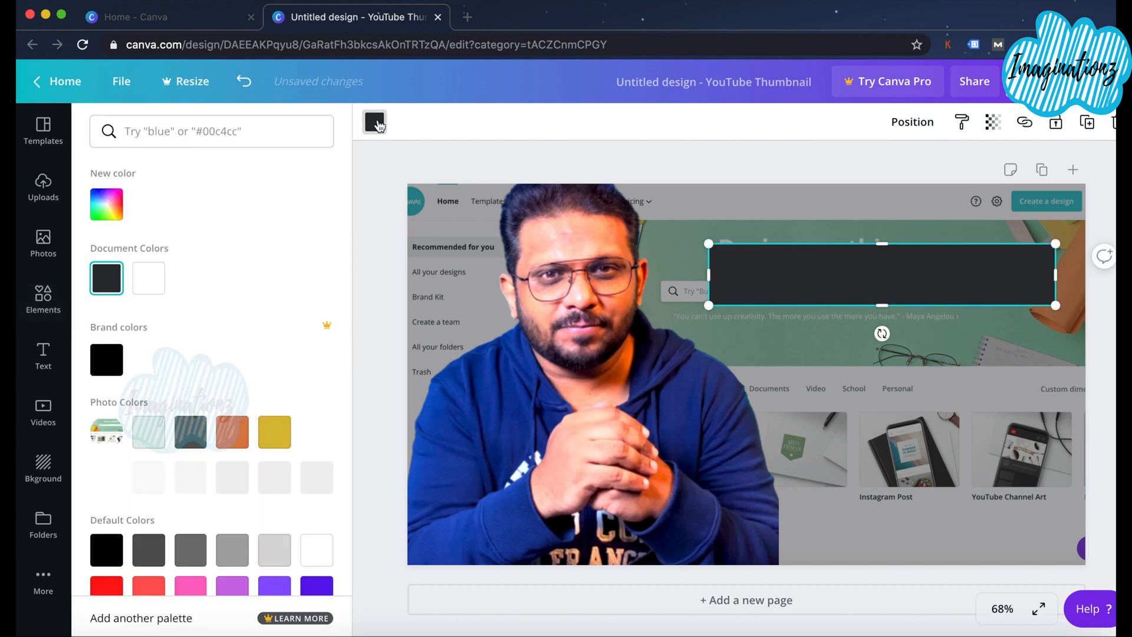
{"action": "scroll", "coordinate": [218, 486], "scroll_direction": "down", "scroll_amount": 3}
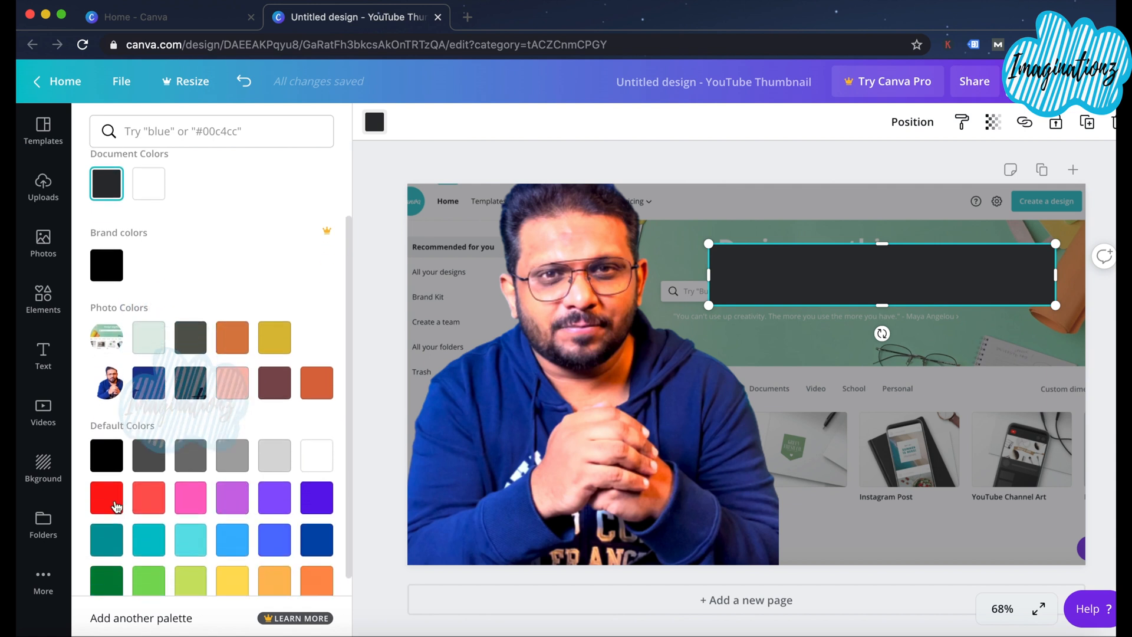
{"action": "left_click", "coordinate": [111, 503]}
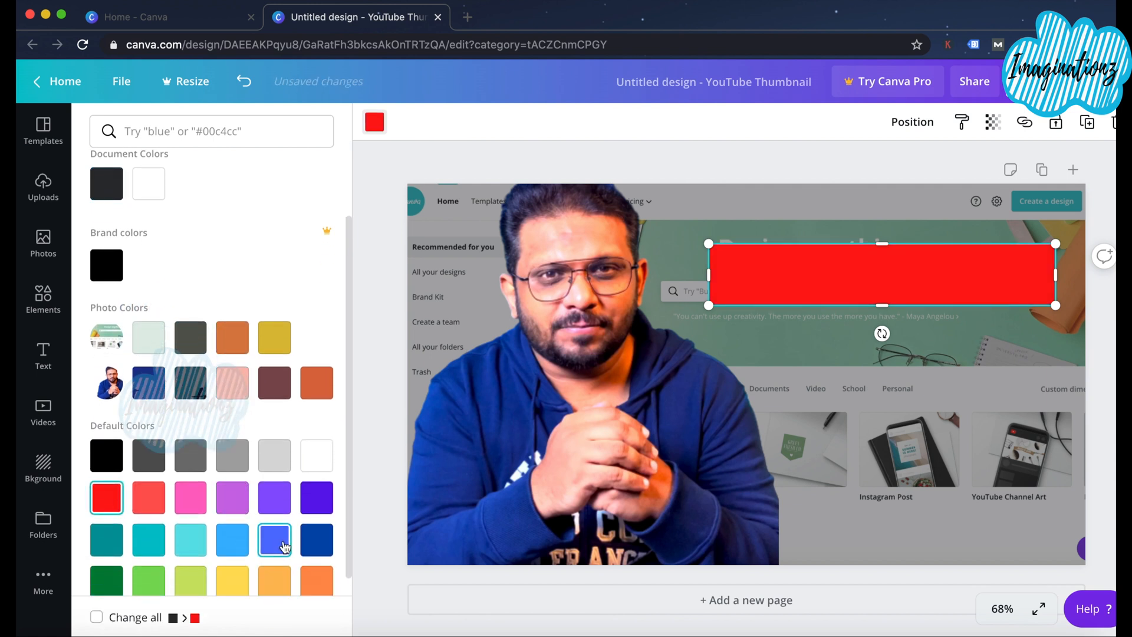
{"action": "left_click", "coordinate": [321, 539]}
{"action": "scroll", "coordinate": [230, 551], "scroll_direction": "up", "scroll_amount": 1}
{"action": "scroll", "coordinate": [221, 550], "scroll_direction": "down", "scroll_amount": 1}
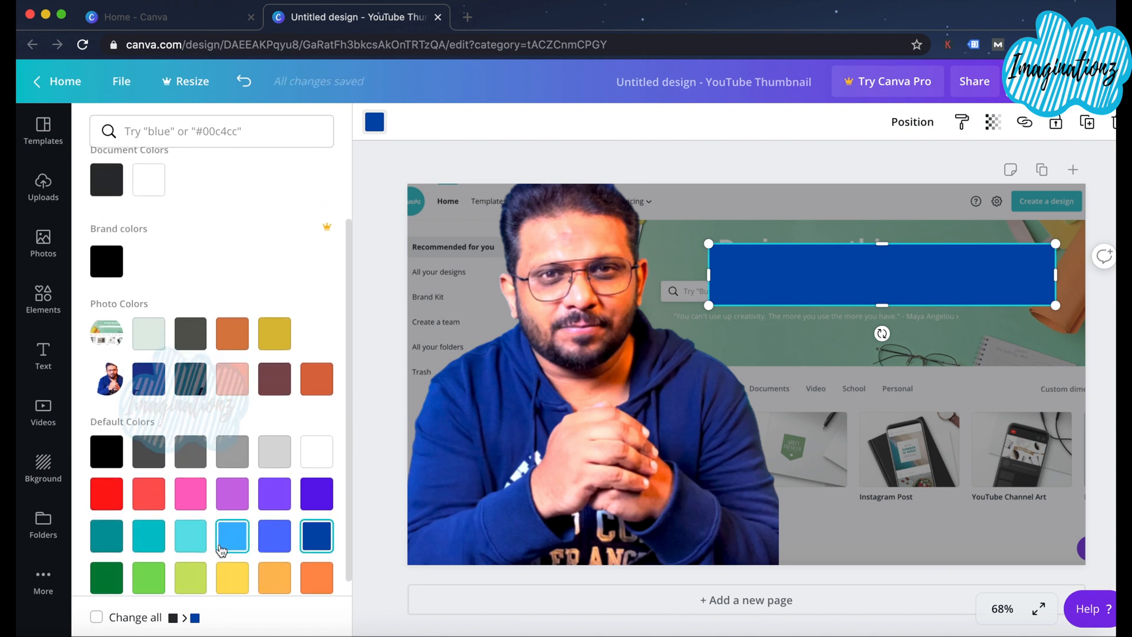
{"action": "left_click", "coordinate": [325, 497]}
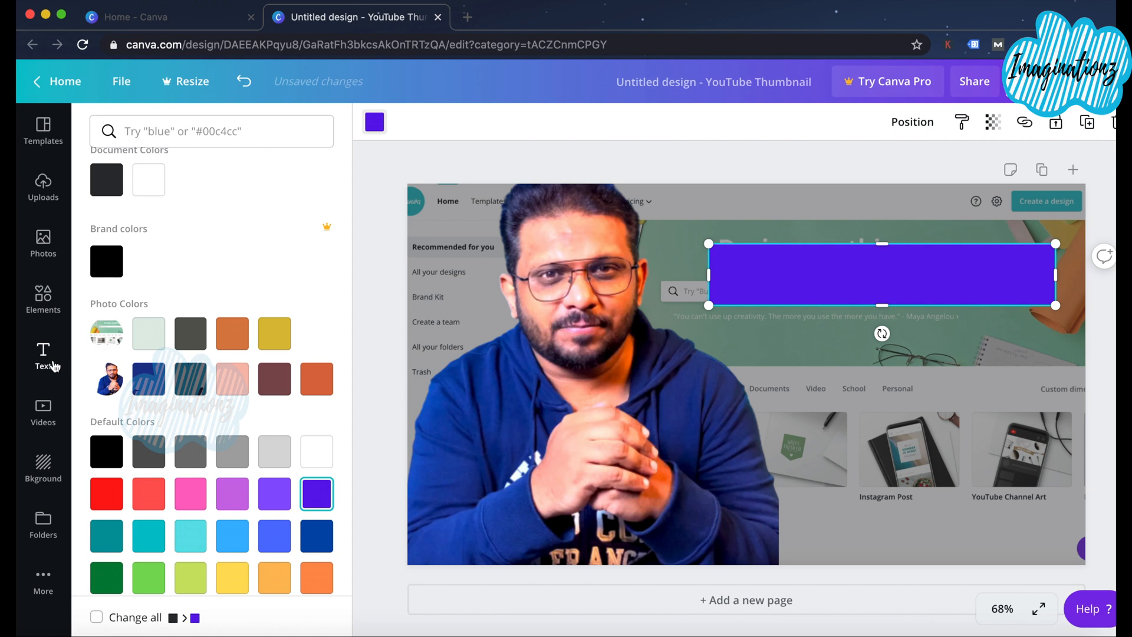
{"action": "key", "text": "Escape"}
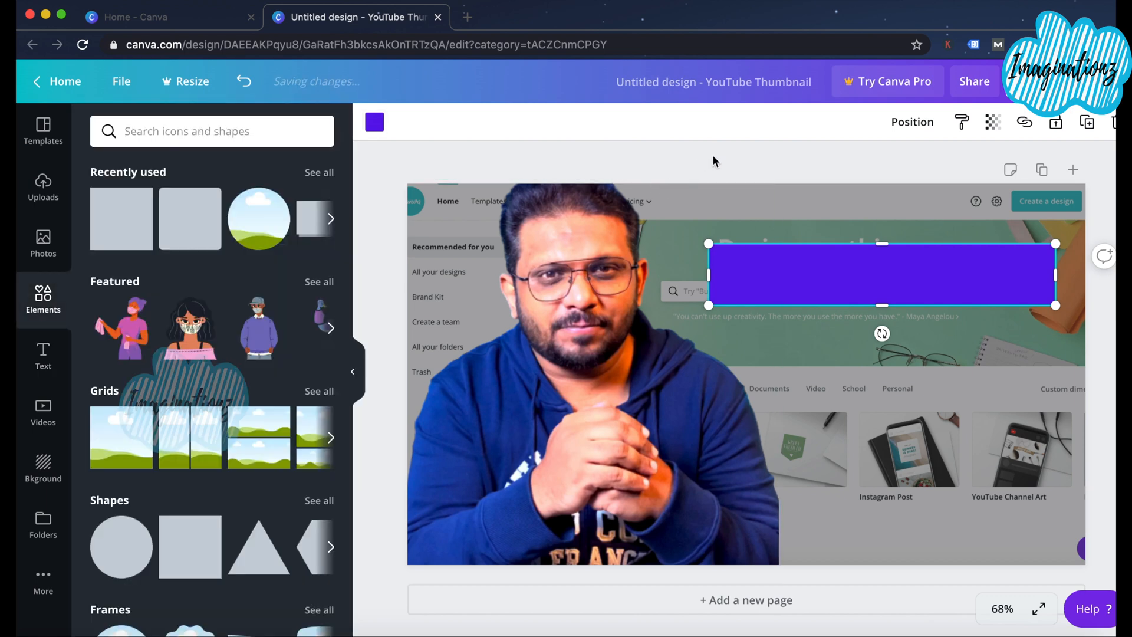
- Add a heading reading "How To Make" on the violet banner and widen its text box
{"action": "left_click", "coordinate": [41, 354]}
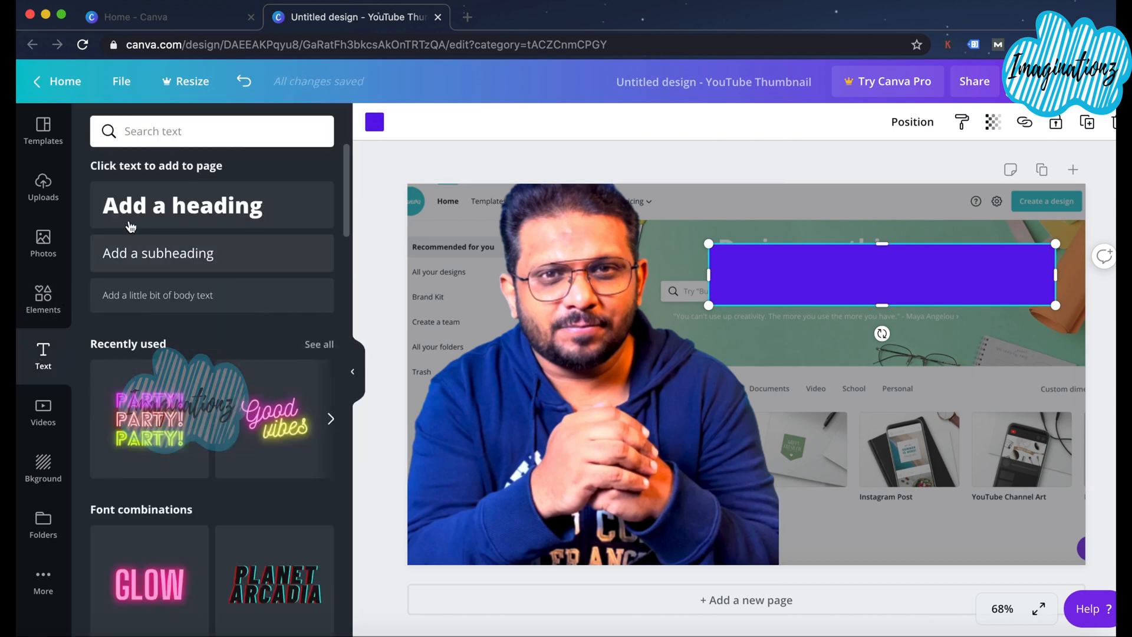
{"action": "left_click_drag", "start_coordinate": [163, 212], "coordinate": [969, 280]}
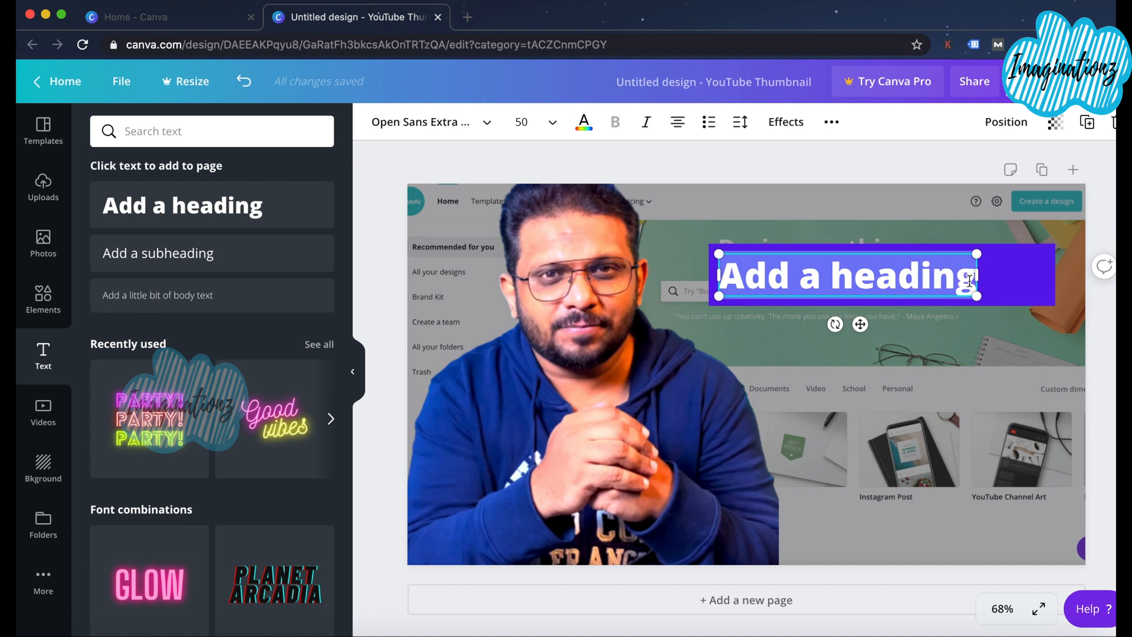
{"action": "type", "text": "ho"}
{"action": "key", "text": "BackSpace"}
{"action": "key", "text": "BackSpace"}
{"action": "type", "text": "How"}
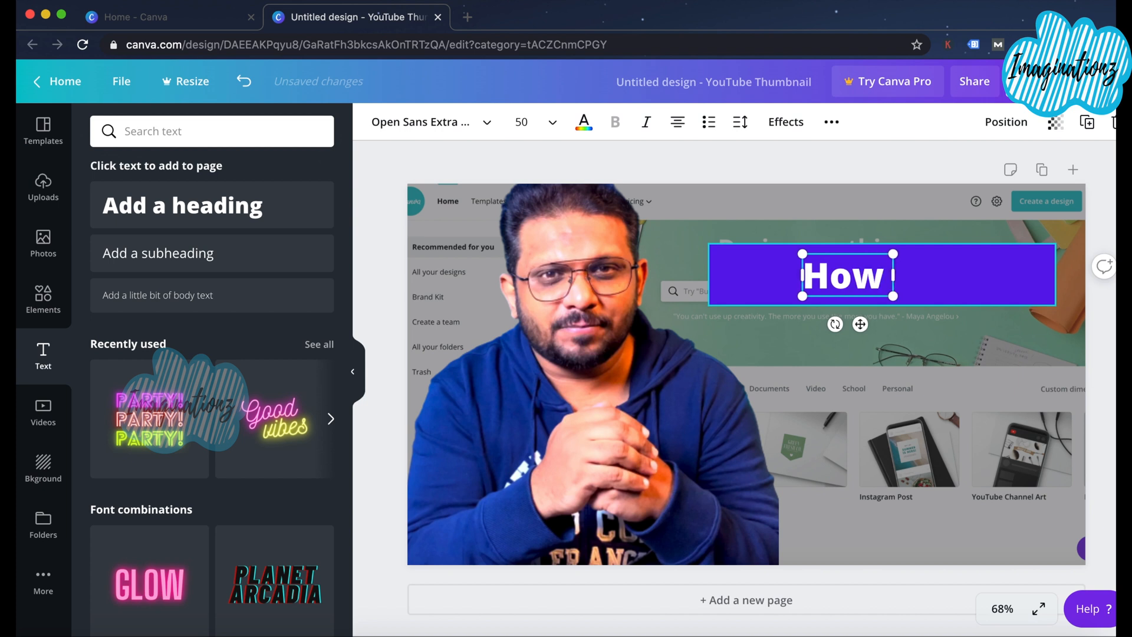
{"action": "type", "text": " to make"}
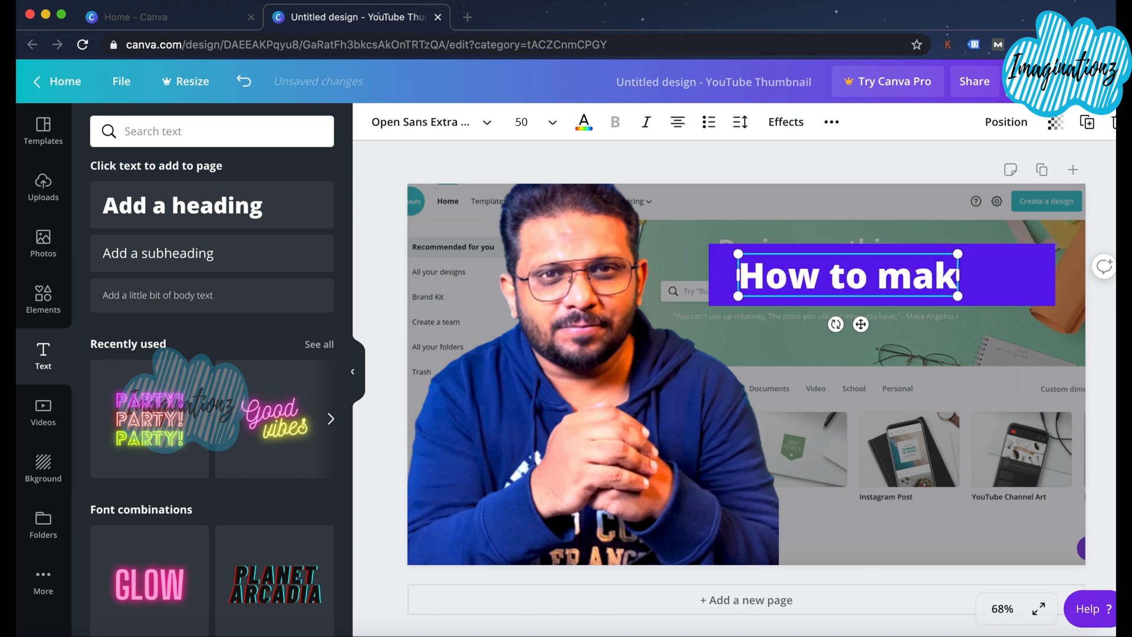
{"action": "key", "text": "BackSpace"}
{"action": "key", "text": "BackSpace"}
{"action": "key", "text": "BackSpace"}
{"action": "key", "text": "BackSpace"}
{"action": "key", "text": "BackSpace"}
{"action": "key", "text": "BackSpace"}
{"action": "key", "text": "BackSpace"}
{"action": "key", "text": "BackSpace"}
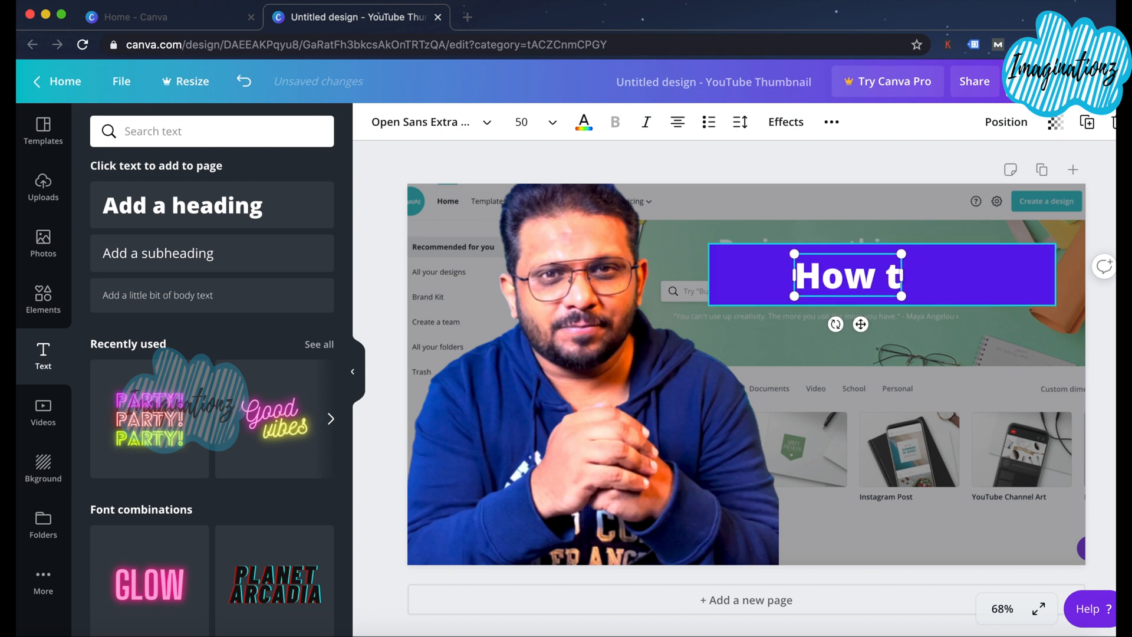
{"action": "type", "text": "T"}
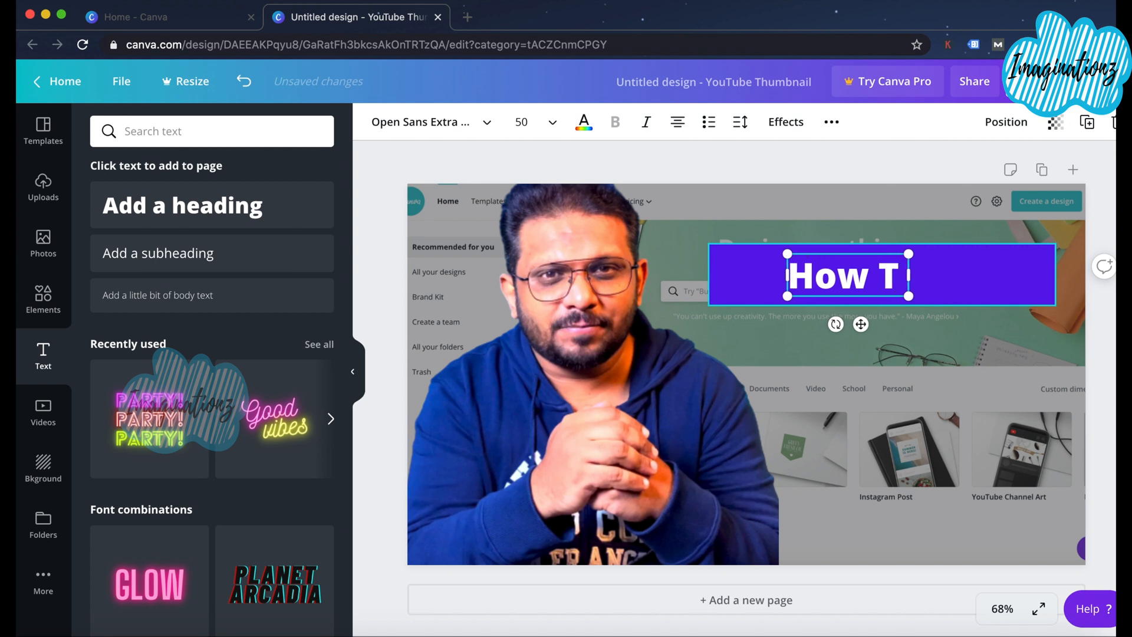
{"action": "type", "text": "o Make"}
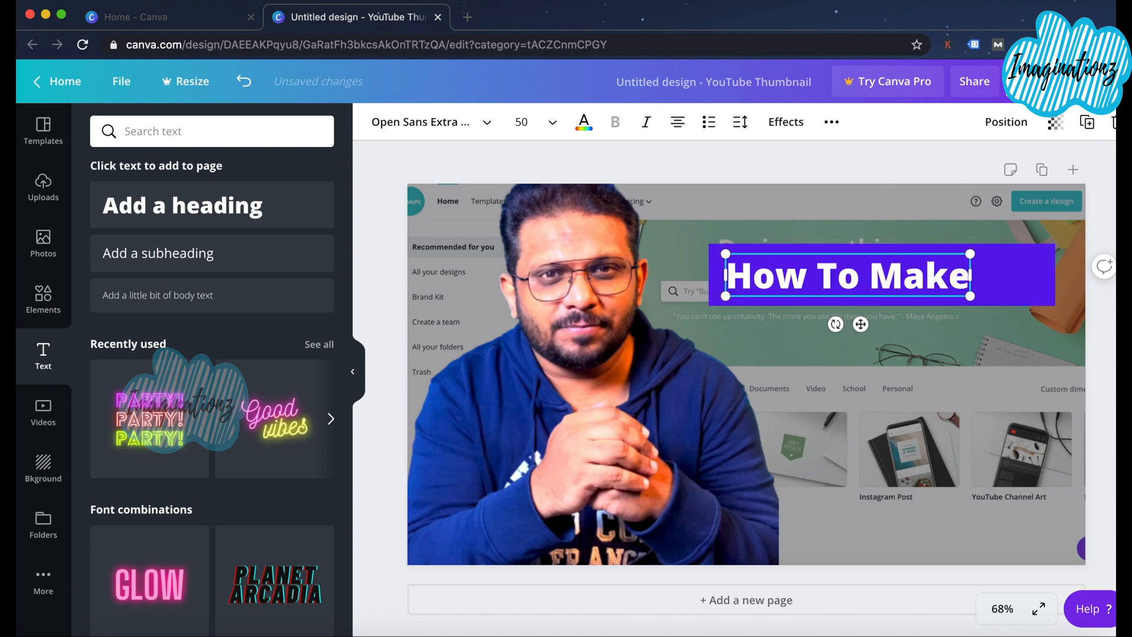
{"action": "left_click_drag", "start_coordinate": [971, 275], "coordinate": [1016, 276]}
{"action": "left_click", "coordinate": [950, 369]}
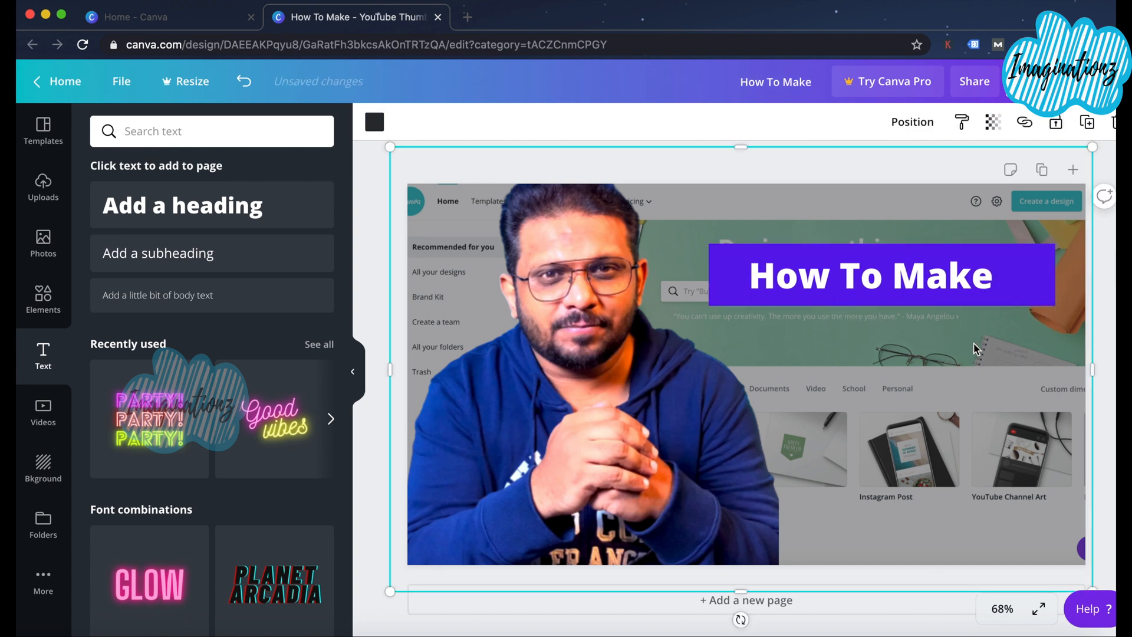
- Shift the dark overlay and the cutout portrait towards the page's left side, away from the title banner
{"action": "left_click_drag", "start_coordinate": [951, 326], "coordinate": [682, 328]}
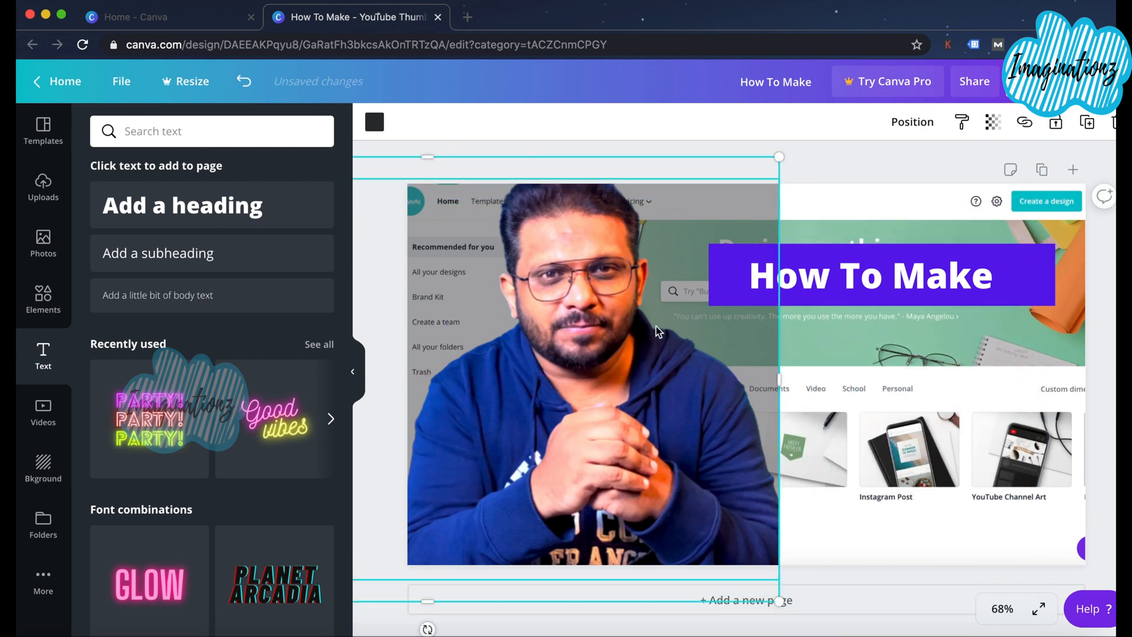
{"action": "left_click", "coordinate": [692, 217]}
{"action": "left_click_drag", "start_coordinate": [692, 216], "coordinate": [598, 212]}
{"action": "left_click_drag", "start_coordinate": [737, 311], "coordinate": [684, 319]}
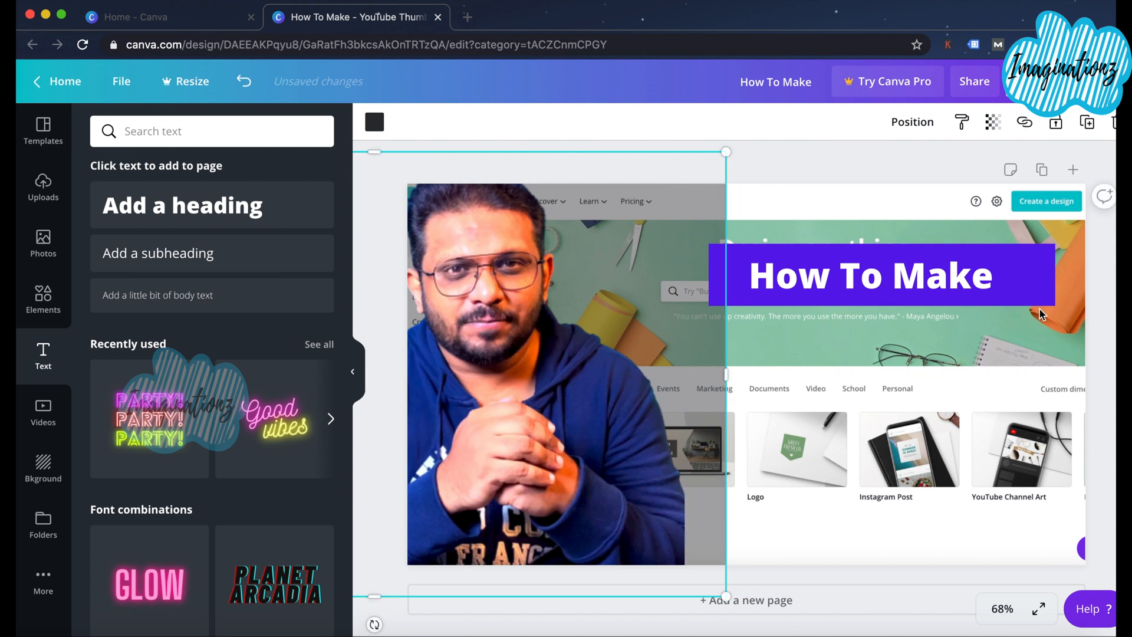
- Duplicate the violet banner together with its "How To Make" heading and place the copy just below the original
{"action": "left_click", "coordinate": [910, 248]}
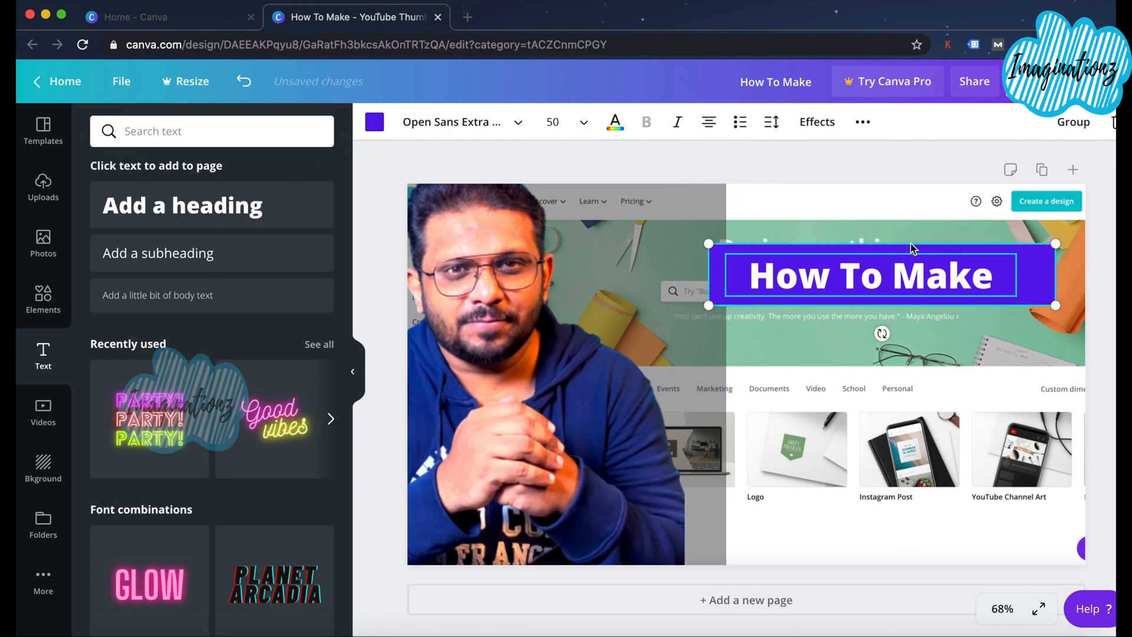
{"action": "key", "text": "super+d"}
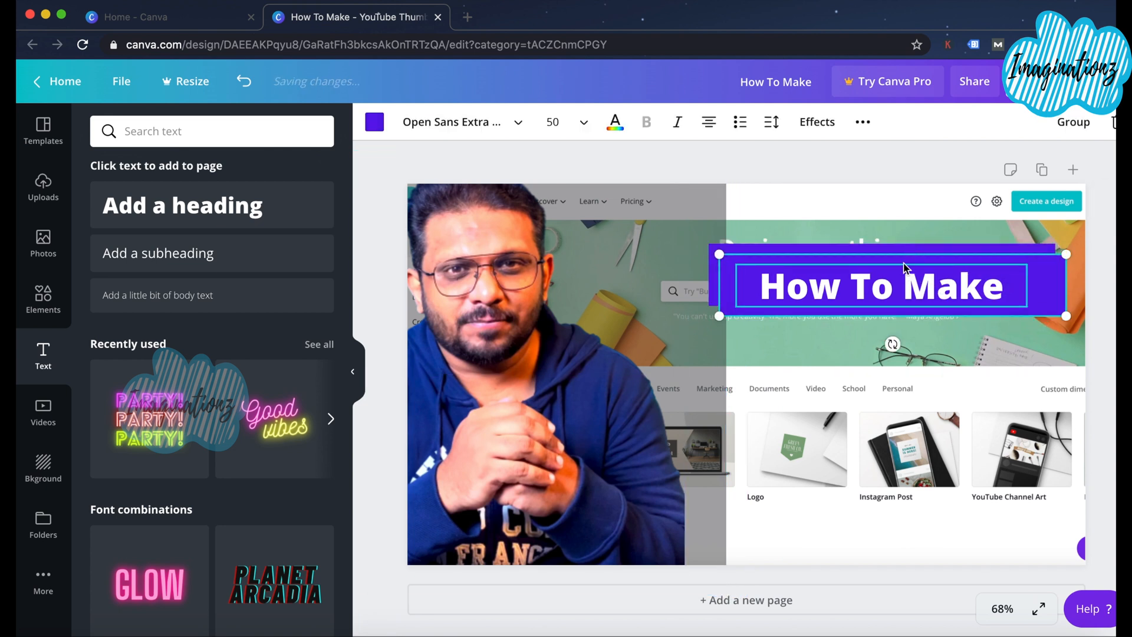
{"action": "left_click_drag", "start_coordinate": [906, 264], "coordinate": [910, 330]}
{"action": "left_click", "coordinate": [924, 404]}
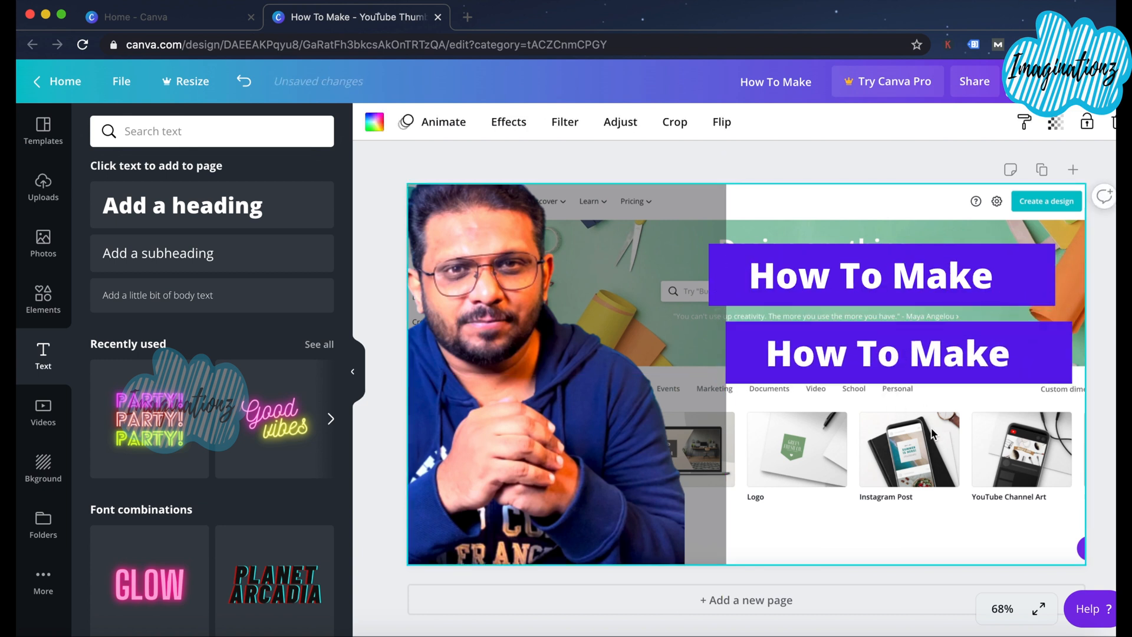
- Replace the duplicated heading's text with "YouTube Thumbnails"
{"action": "double_click", "coordinate": [946, 357]}
{"action": "left_click_drag", "start_coordinate": [774, 356], "coordinate": [1022, 357]}
{"action": "type", "text": "Youtu"}
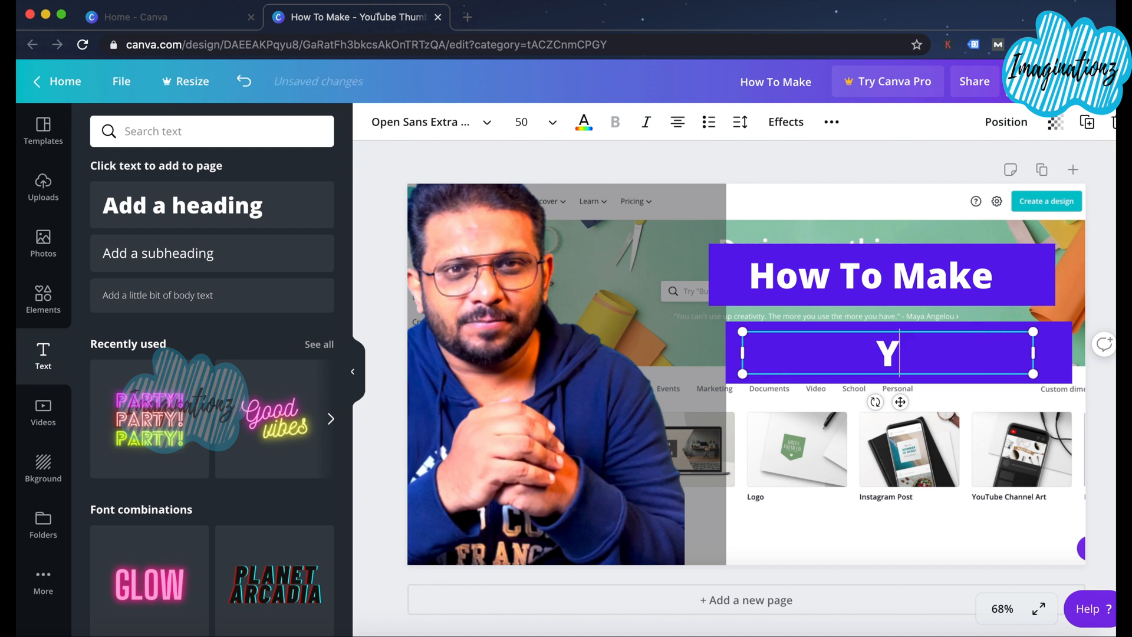
{"action": "key", "text": "BackSpace"}
{"action": "key", "text": "BackSpace"}
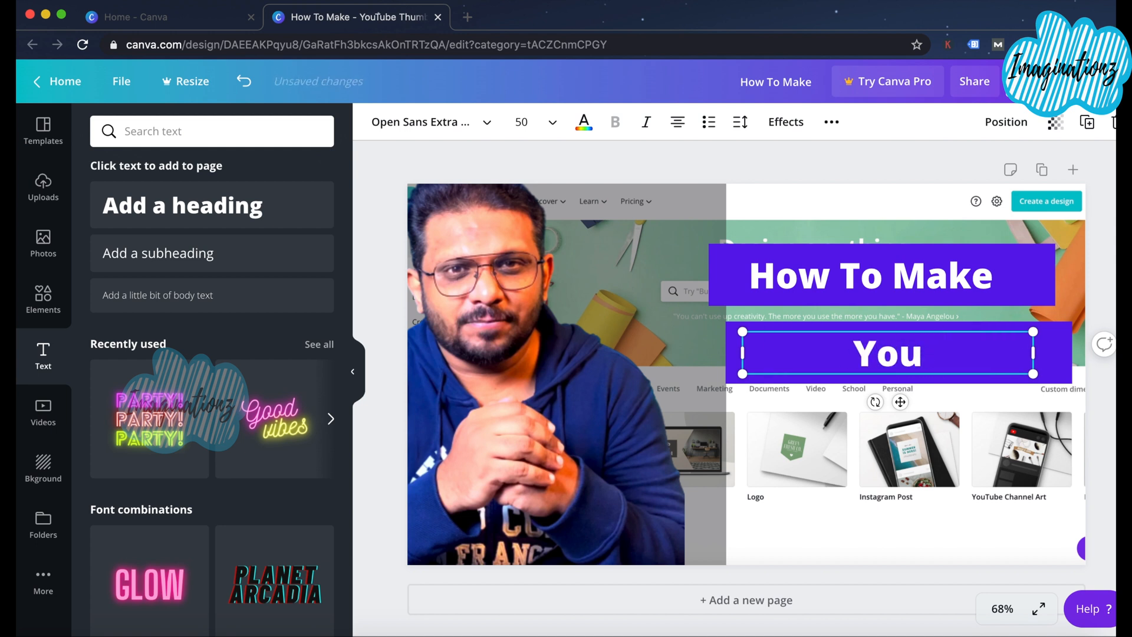
{"action": "type", "text": "Tune"}
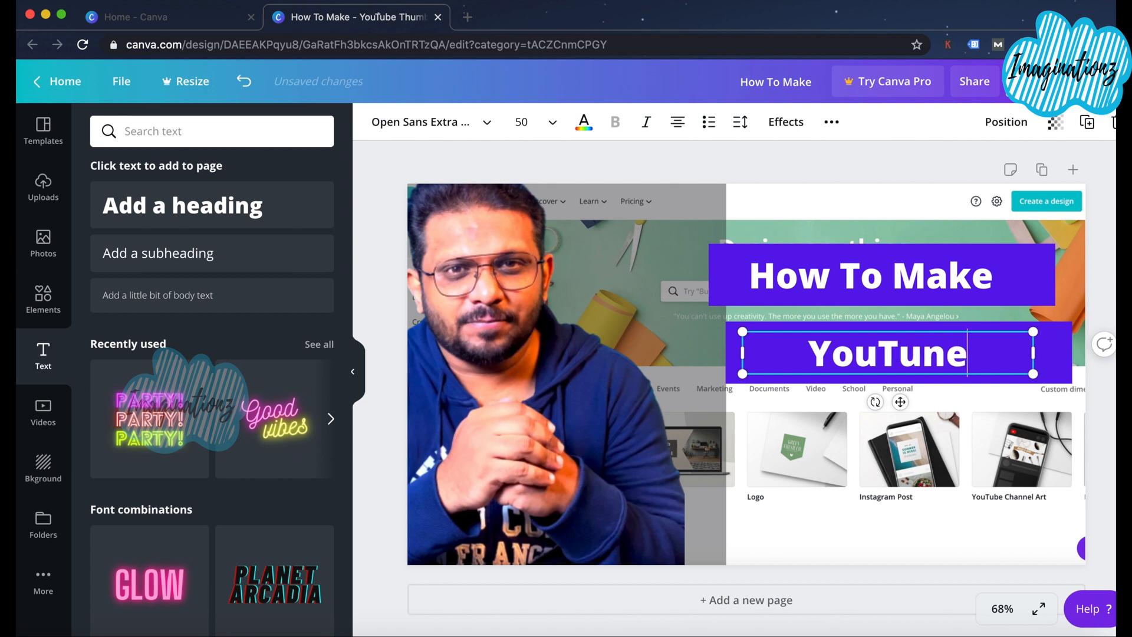
{"action": "key", "text": "BackSpace"}
{"action": "key", "text": "BackSpace"}
{"action": "type", "text": "b"}
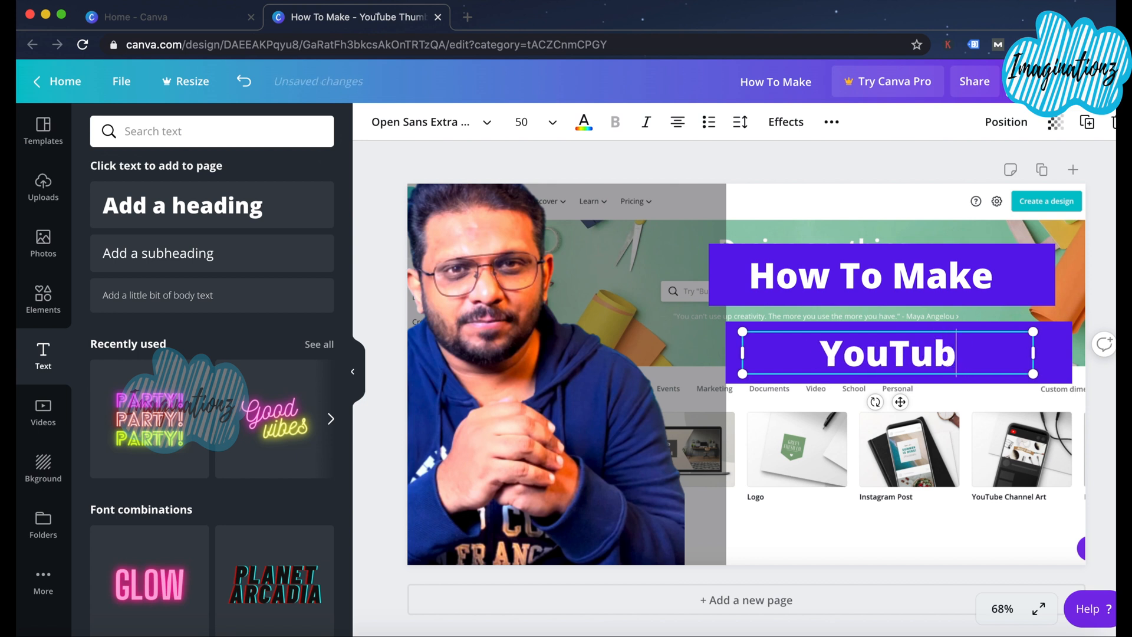
{"action": "type", "text": "e T"}
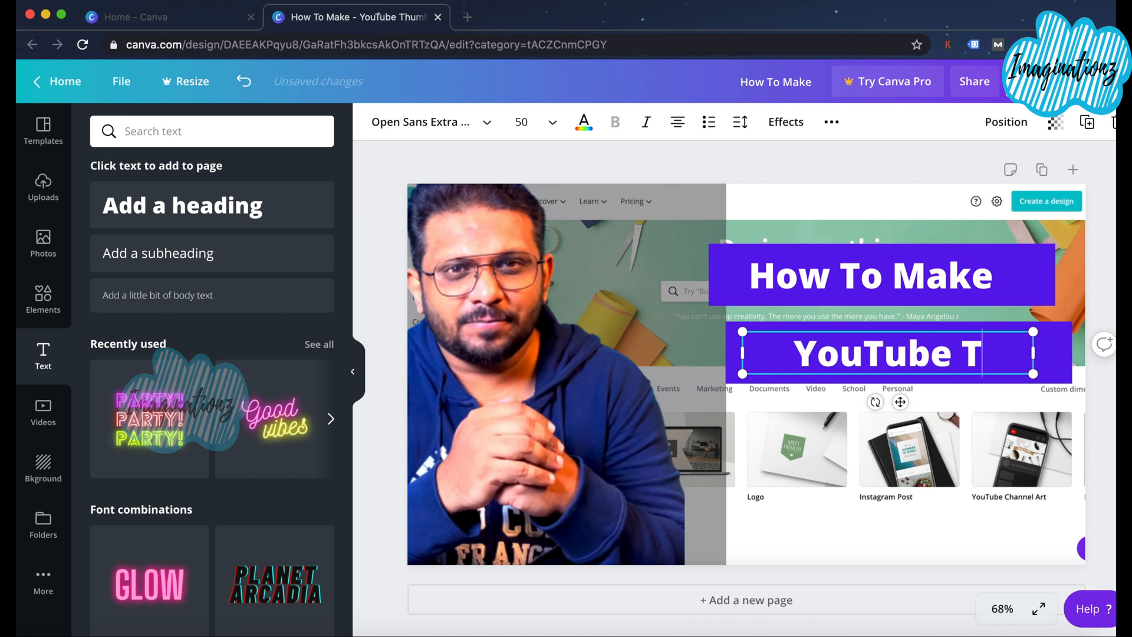
{"action": "type", "text": "humb"}
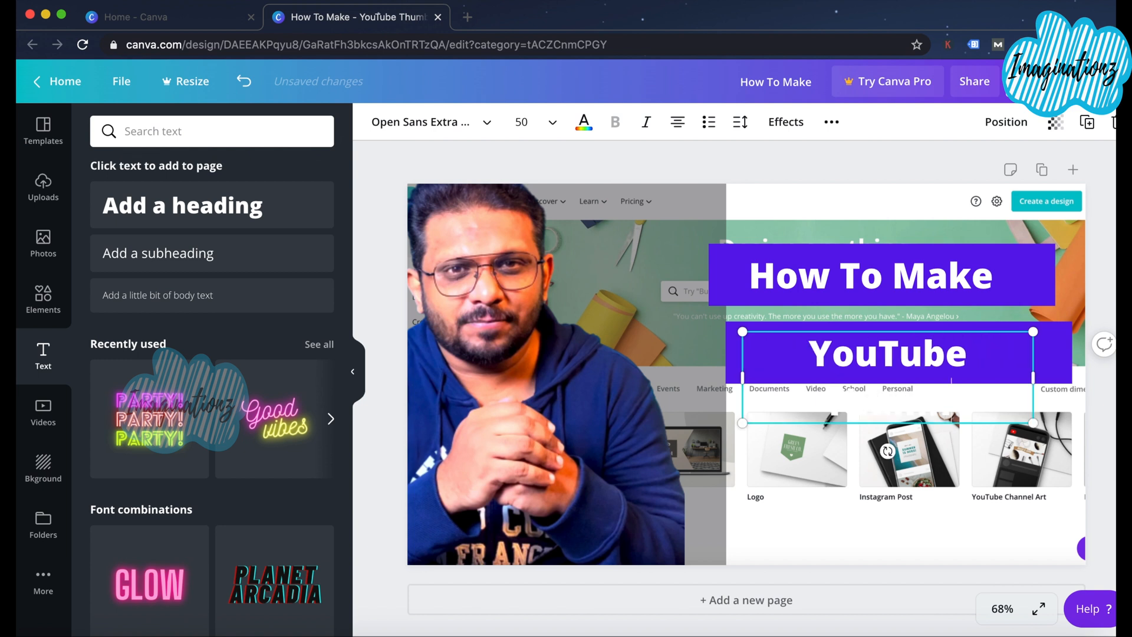
{"action": "type", "text": "nail"}
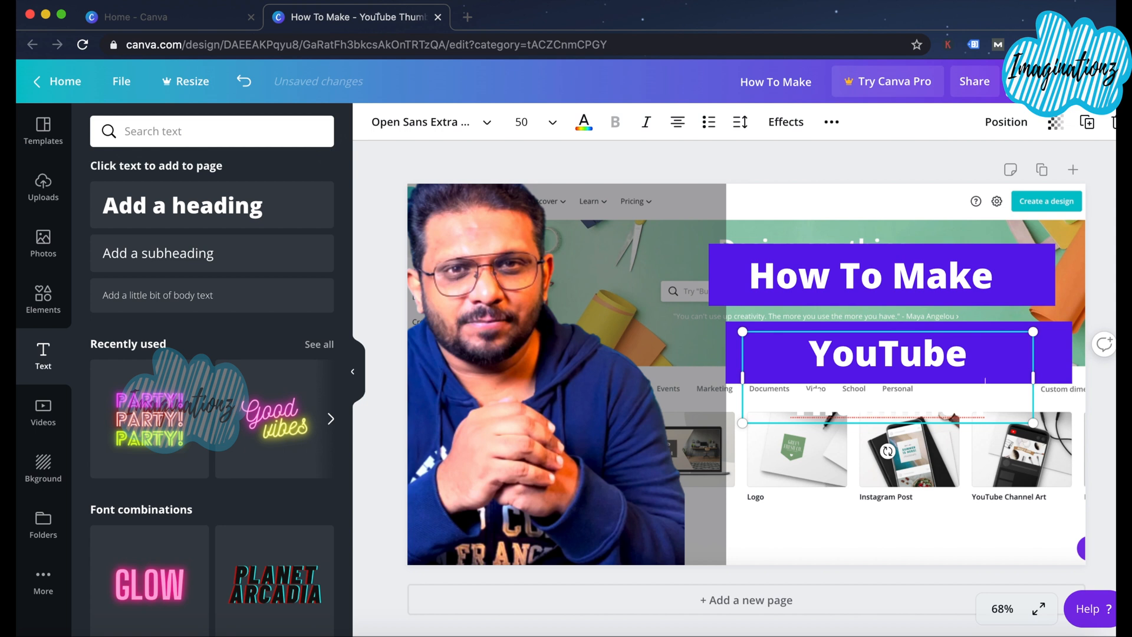
{"action": "type", "text": "s"}
- Widen the lower heading's text box on both sides to fit one line and correct its spelling to "Thumbnails"
{"action": "left_click_drag", "start_coordinate": [742, 376], "coordinate": [685, 376]}
{"action": "left_click_drag", "start_coordinate": [1033, 376], "coordinate": [1079, 377]}
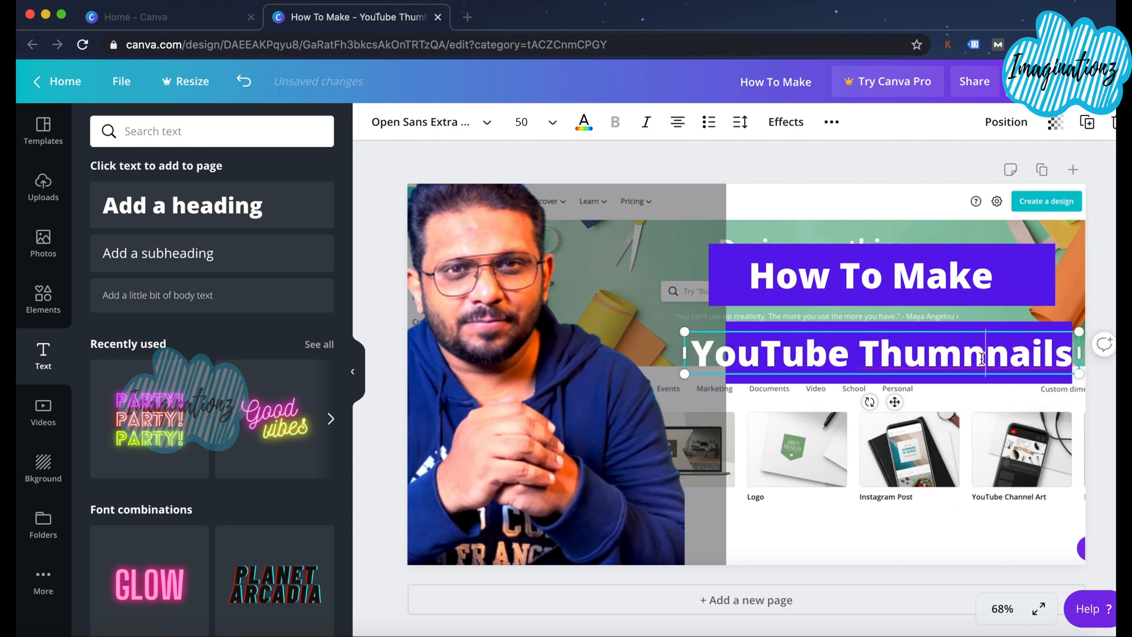
{"action": "left_click_drag", "start_coordinate": [983, 358], "coordinate": [972, 358]}
{"action": "type", "text": "b"}
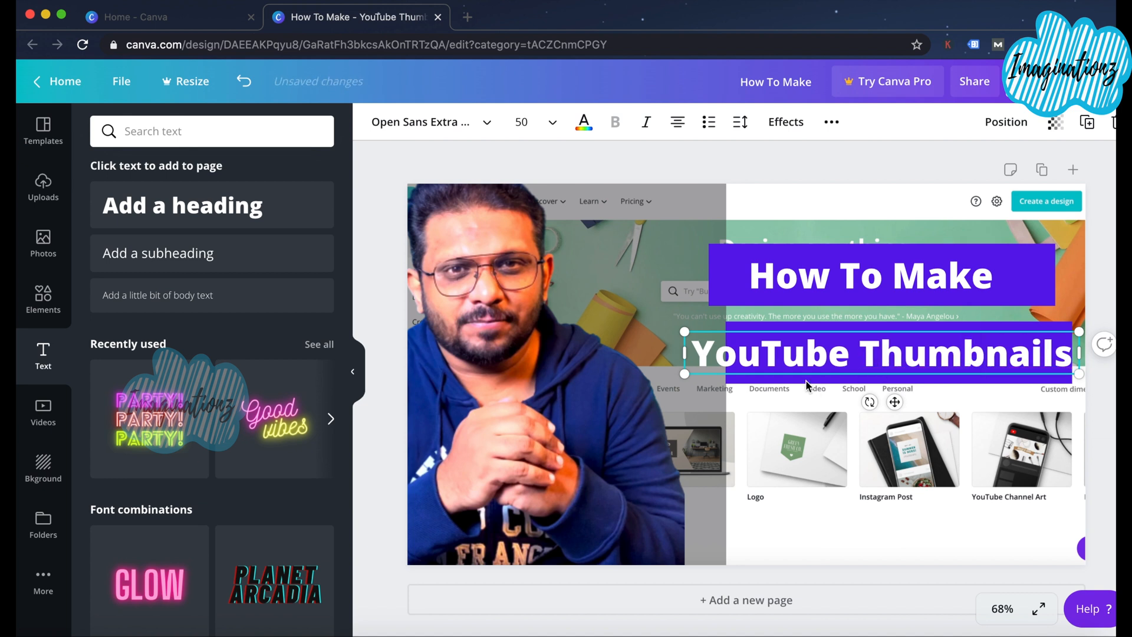
{"action": "left_click", "coordinate": [856, 433]}
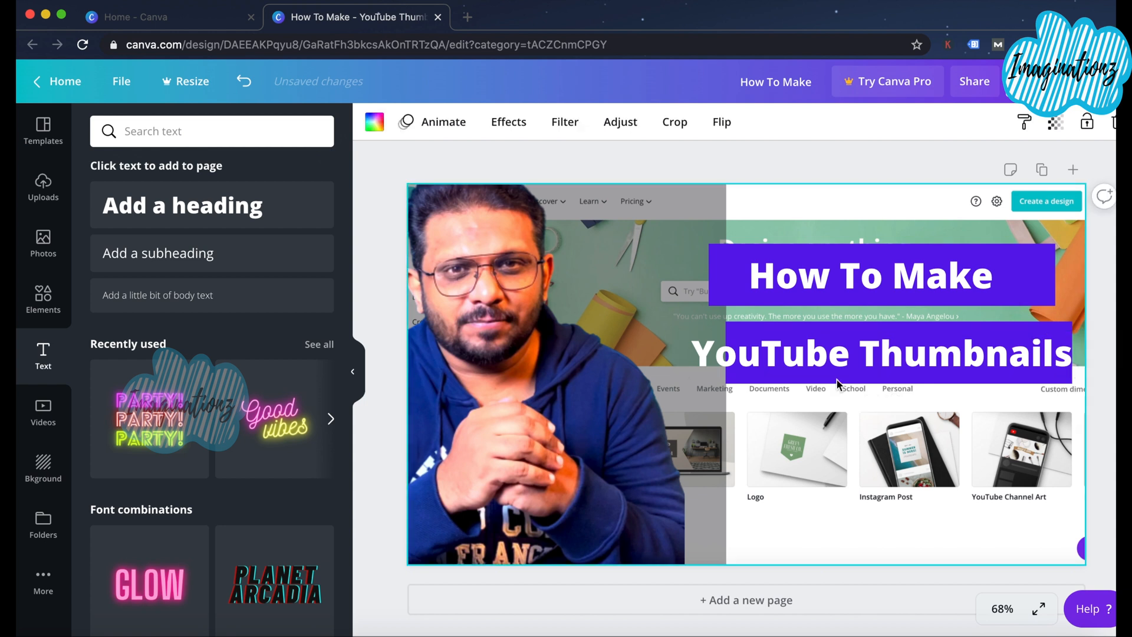
{"action": "left_click", "coordinate": [828, 329]}
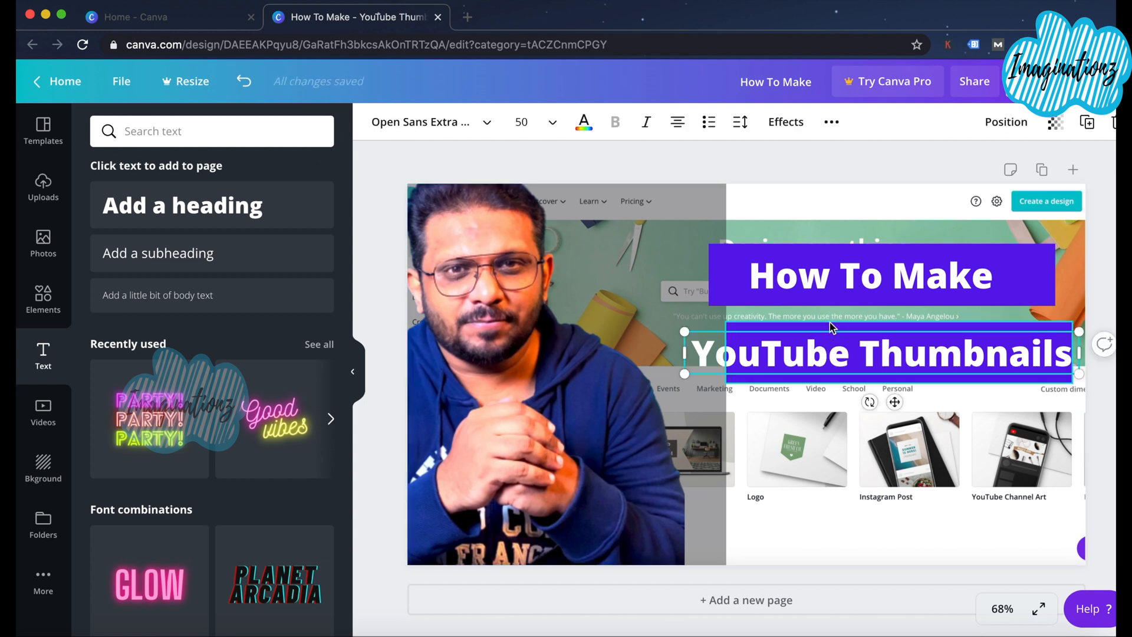
- Widen the violet banner behind "YouTube Thumbnails" on both sides to fit the heading and recolour the banner coral red
{"action": "left_click", "coordinate": [827, 327]}
{"action": "left_click_drag", "start_coordinate": [725, 352], "coordinate": [687, 352]}
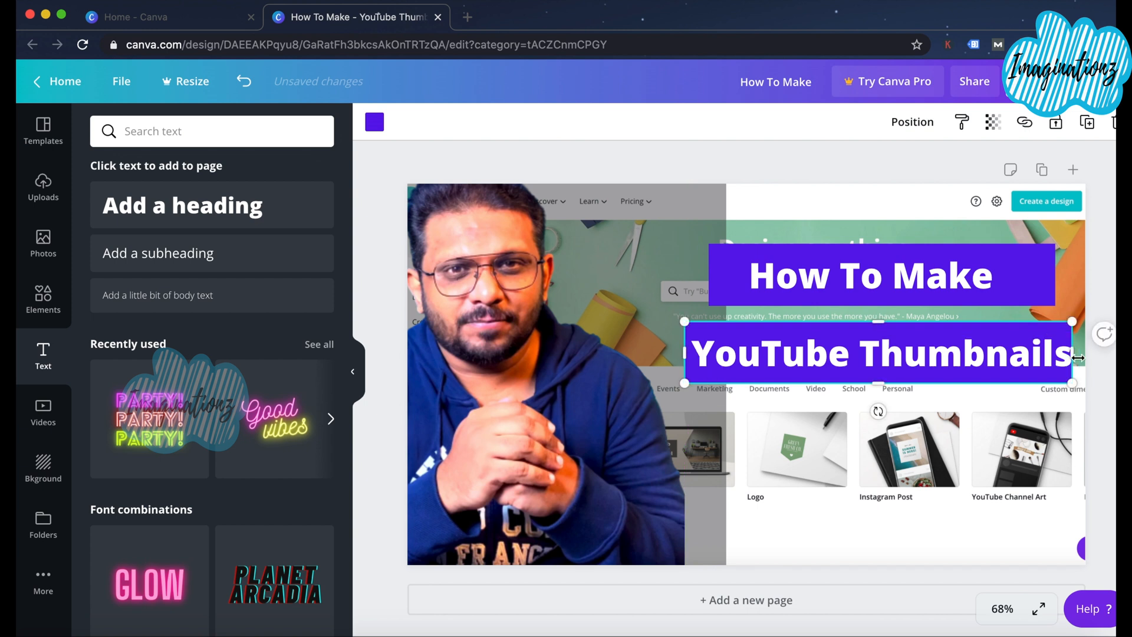
{"action": "left_click_drag", "start_coordinate": [1071, 355], "coordinate": [1085, 355]}
{"action": "left_click", "coordinate": [375, 122]}
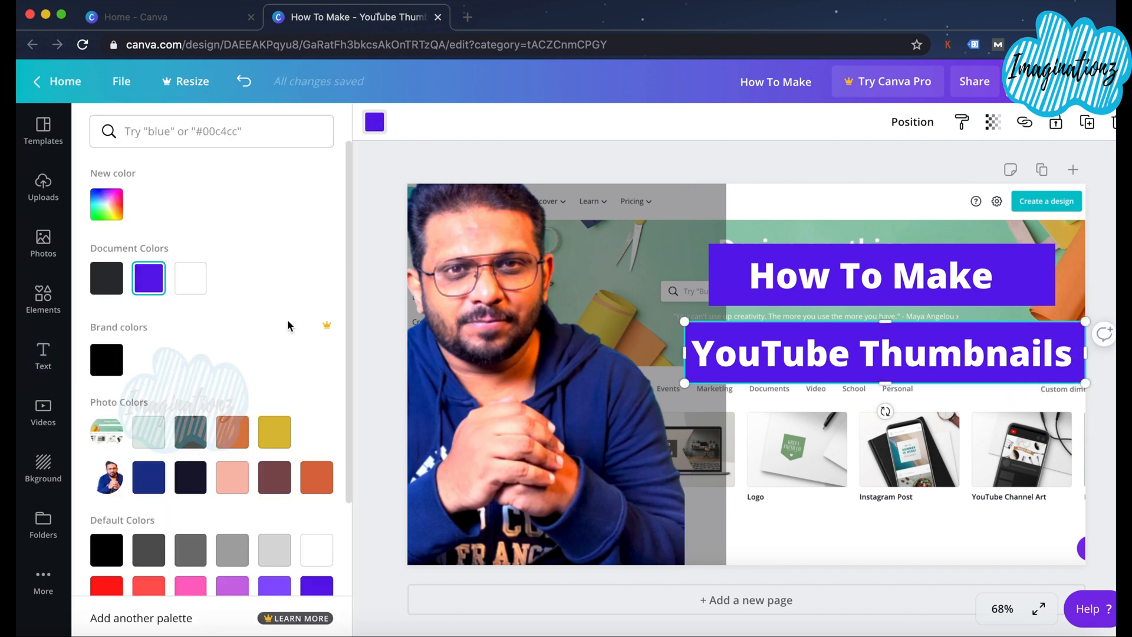
{"action": "left_click", "coordinate": [142, 585]}
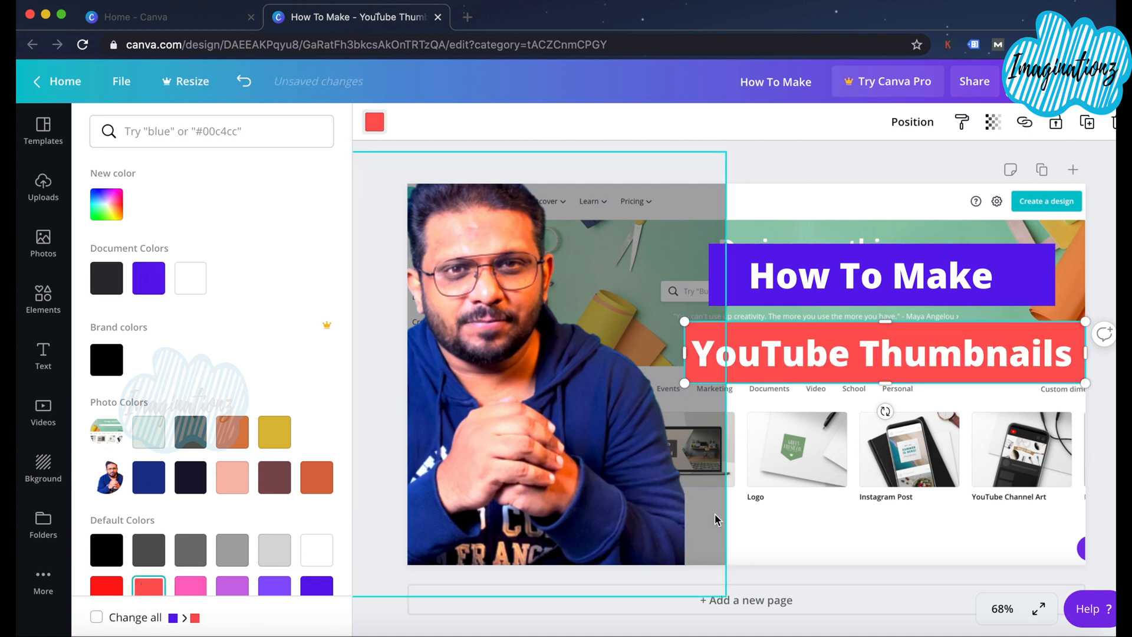
- Paste another copy of the violet "How To Make" banner with its heading and place it below the "YouTube Thumbnails" banner
{"action": "left_click", "coordinate": [764, 530]}
{"action": "key", "text": "super+v"}
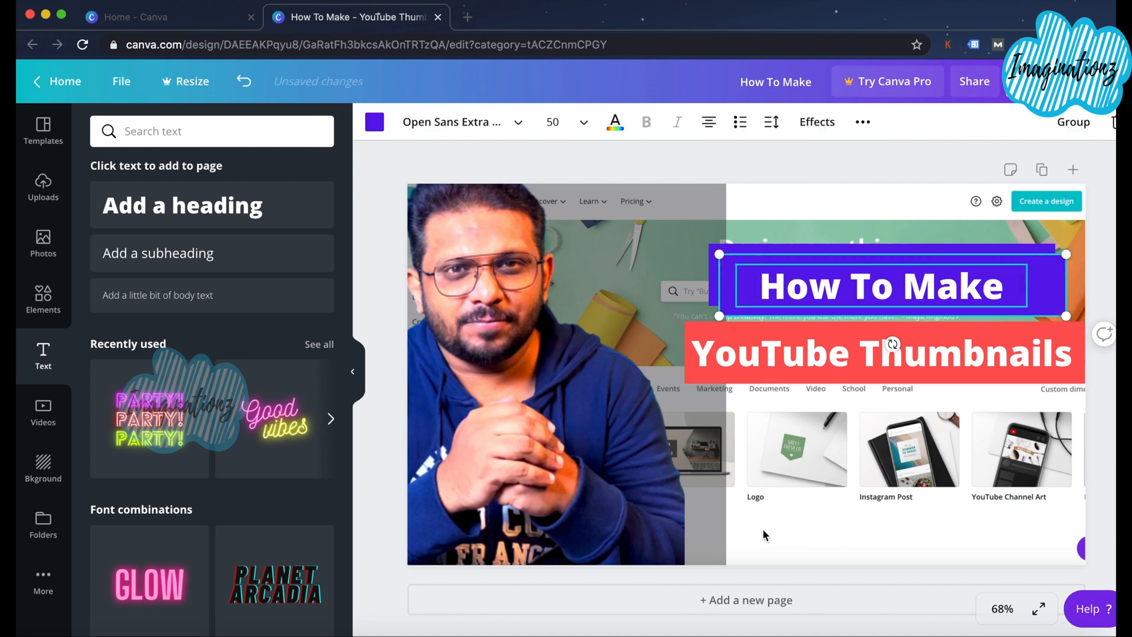
{"action": "left_click_drag", "start_coordinate": [863, 268], "coordinate": [822, 449]}
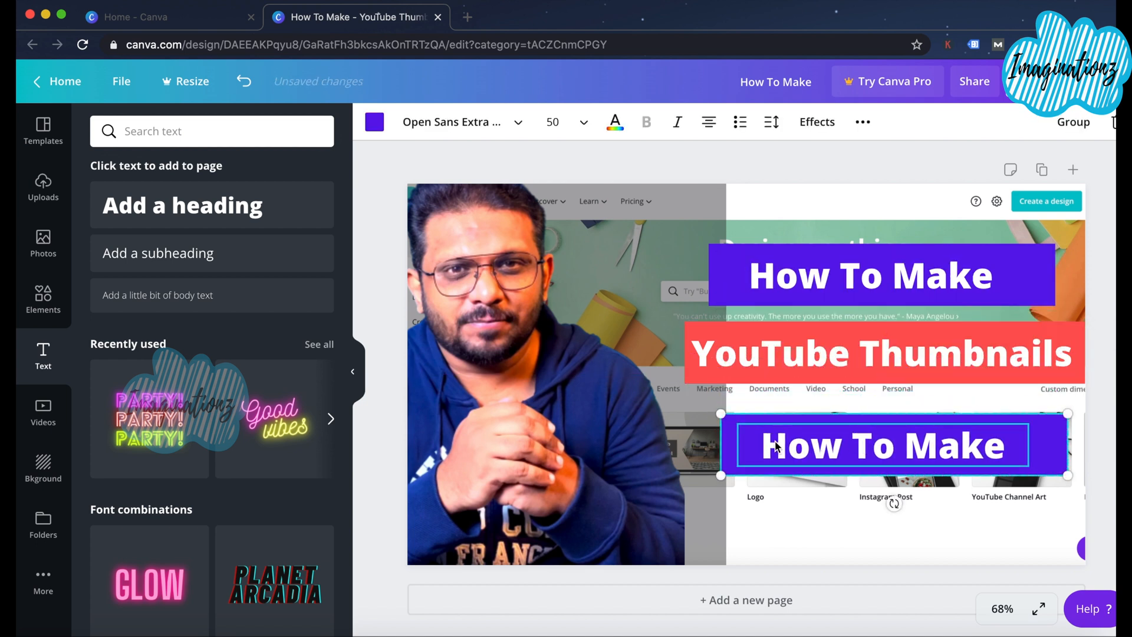
{"action": "left_click", "coordinate": [974, 529]}
{"action": "left_click", "coordinate": [925, 460]}
- Replace the text of the lowest heading with "For Free Using Canva"
{"action": "double_click", "coordinate": [775, 447]}
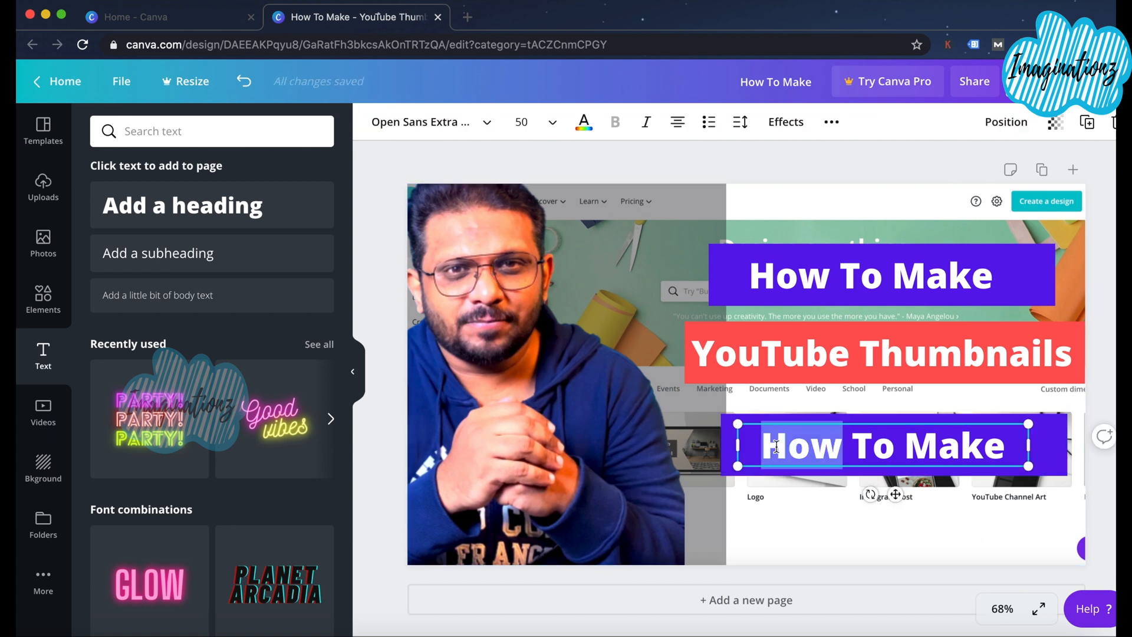
{"action": "left_click_drag", "start_coordinate": [1000, 444], "coordinate": [760, 434]}
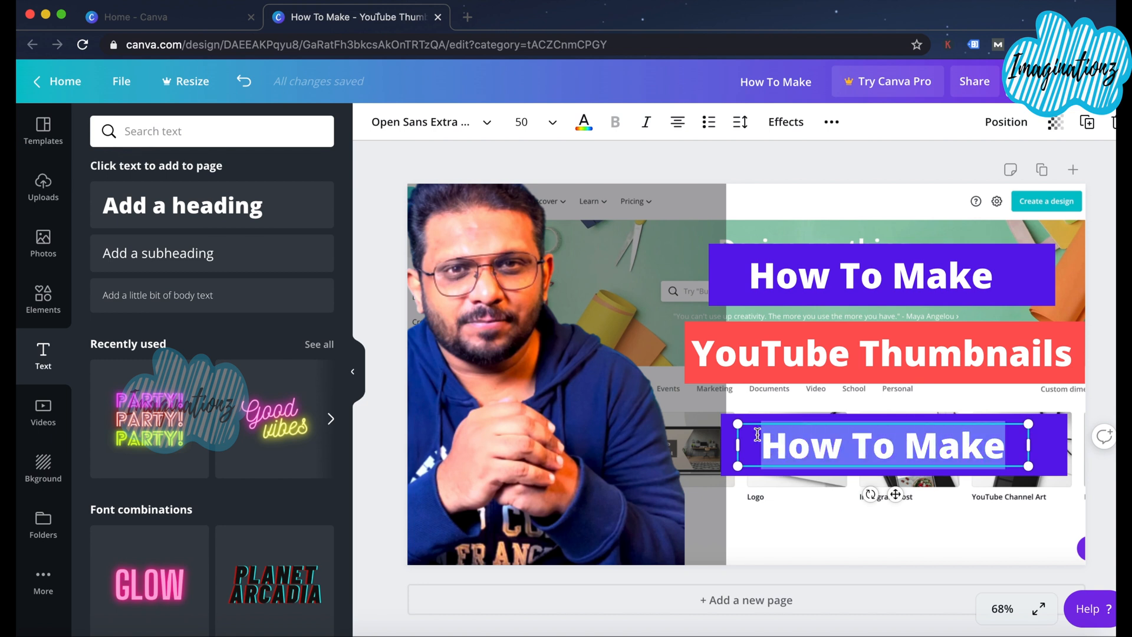
{"action": "type", "text": "fo"}
{"action": "key", "text": "BackSpace"}
{"action": "key", "text": "BackSpace"}
{"action": "type", "text": "For F"}
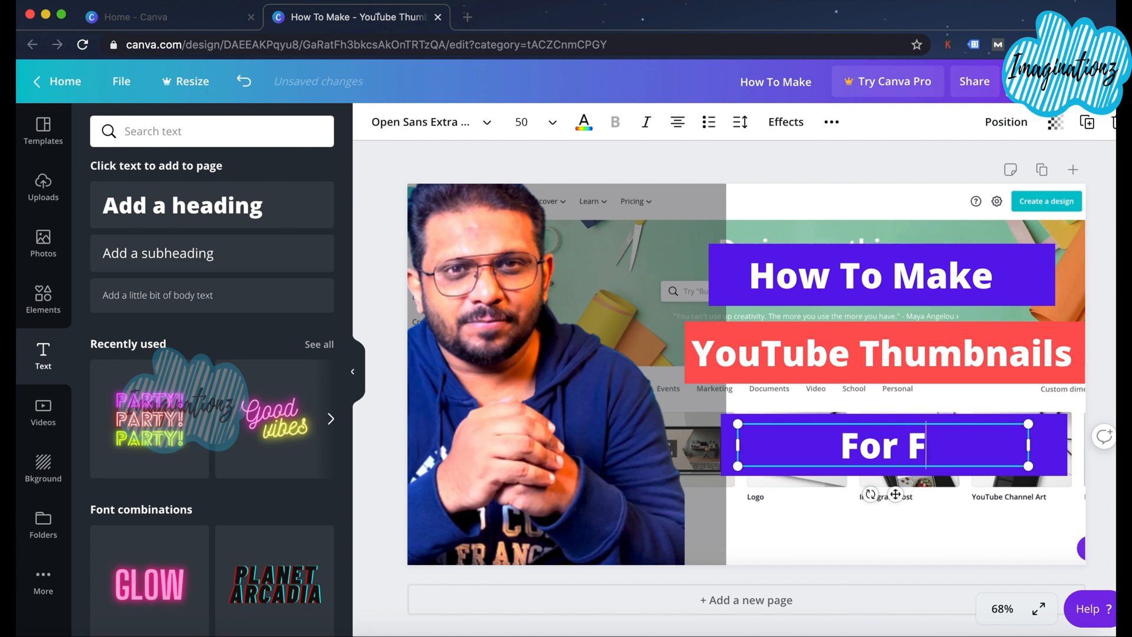
{"action": "type", "text": "ree Using C"}
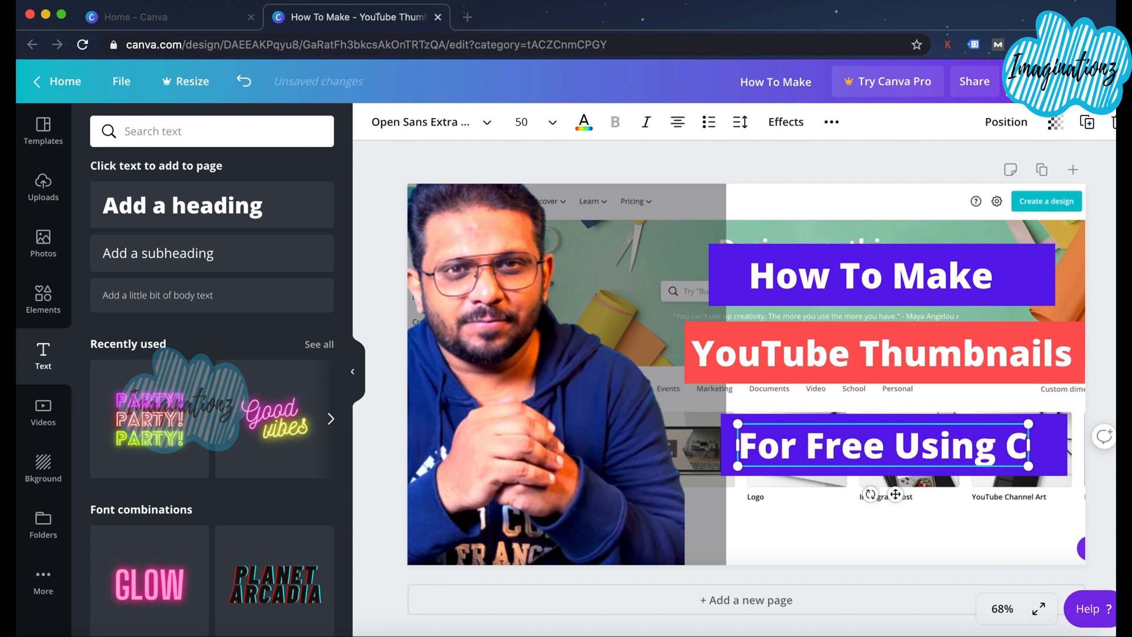
{"action": "type", "text": "an"}
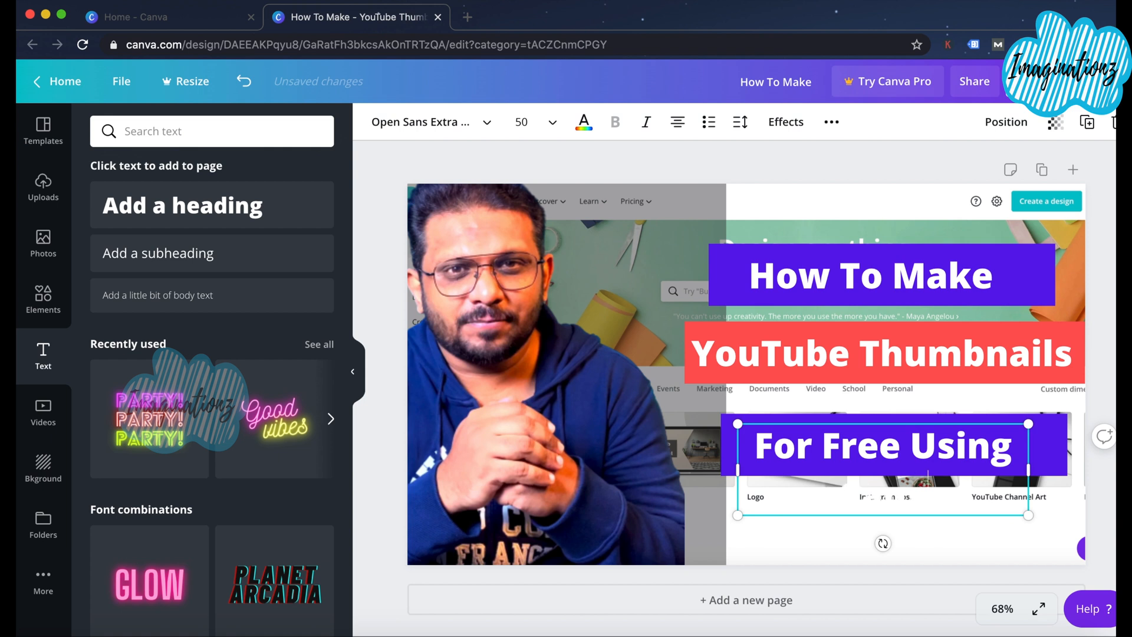
- Widen the "For Free Using Canva" text box to fit one line, and reposition it with its violet banner stretched on both sides to match
{"action": "left_click_drag", "start_coordinate": [725, 472], "coordinate": [635, 470]}
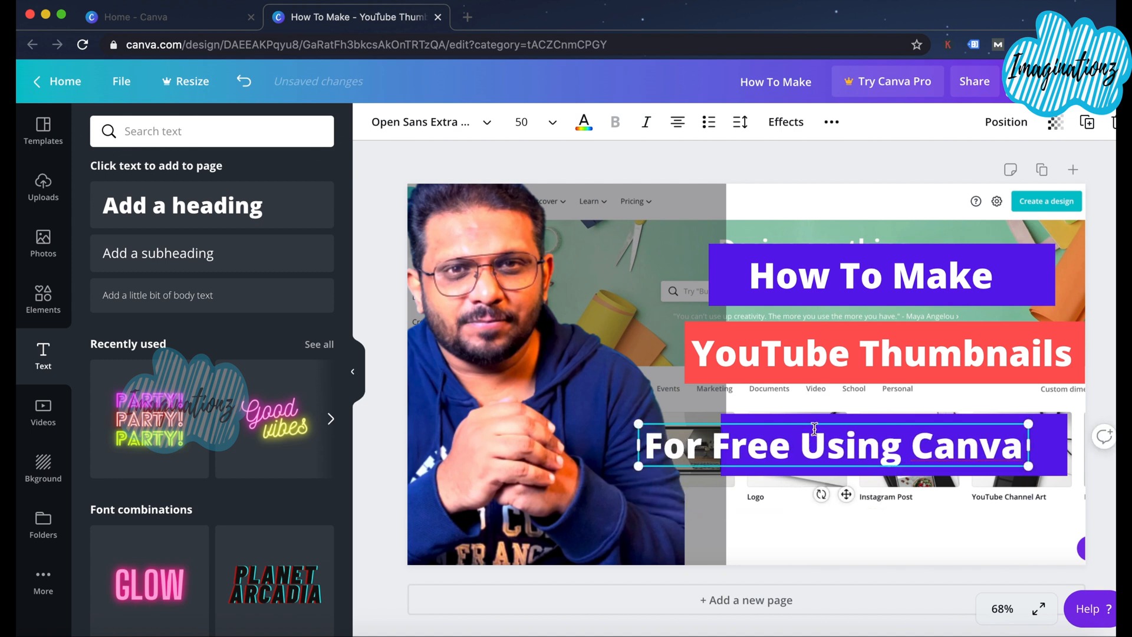
{"action": "left_click_drag", "start_coordinate": [847, 492], "coordinate": [886, 494]}
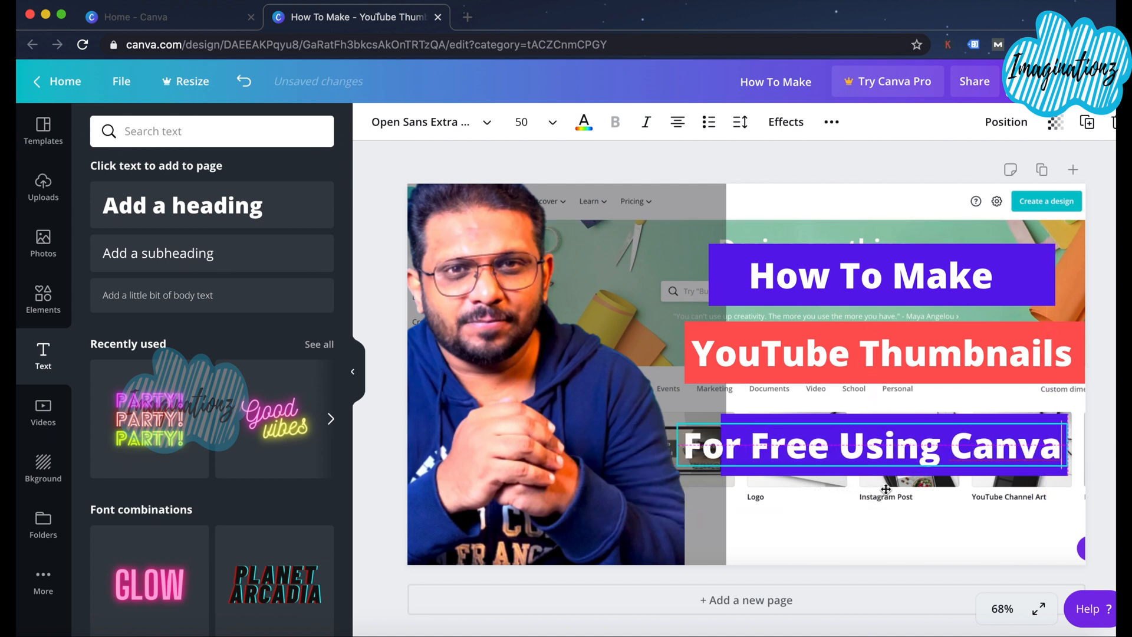
{"action": "left_click", "coordinate": [776, 470]}
{"action": "left_click_drag", "start_coordinate": [717, 446], "coordinate": [677, 446]}
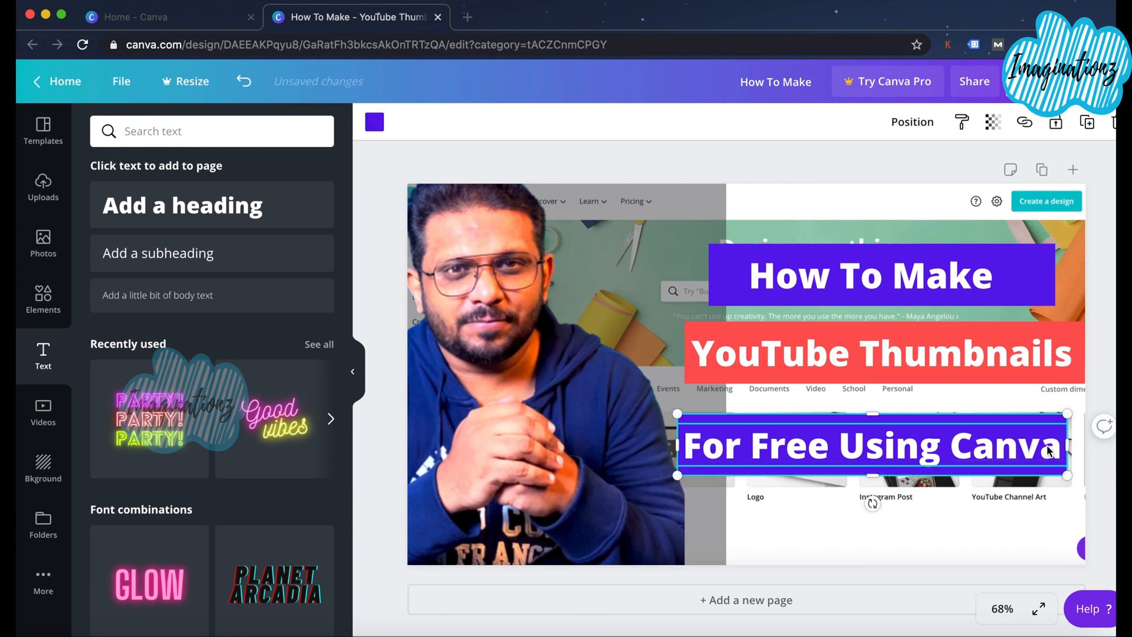
{"action": "left_click_drag", "start_coordinate": [1072, 449], "coordinate": [1078, 449]}
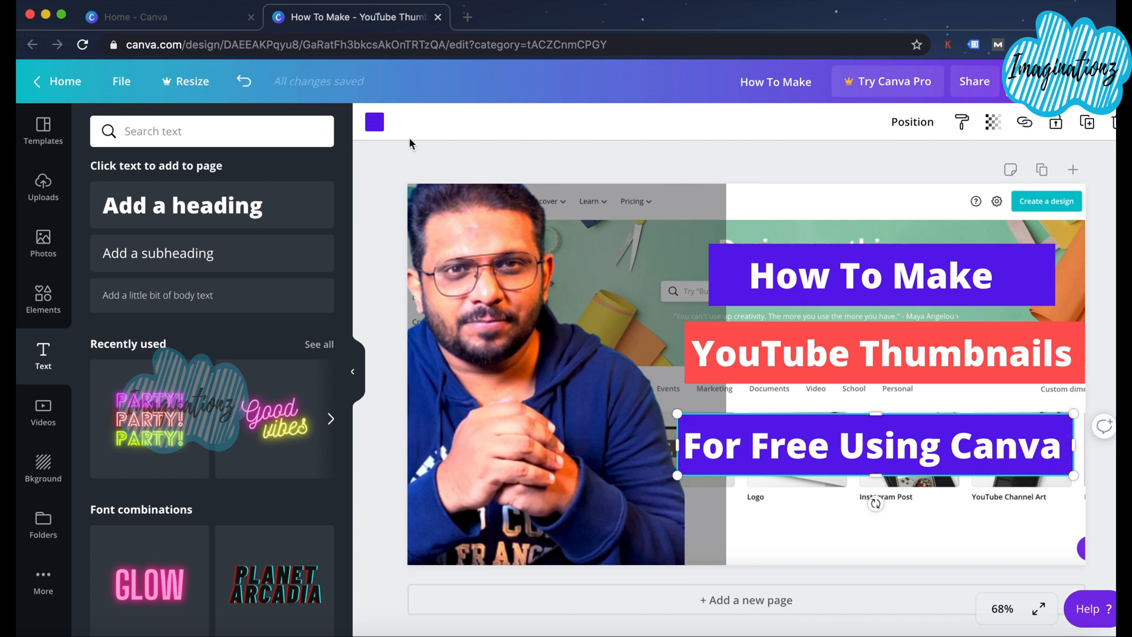
- Recolour the banner behind "For Free Using Canva" light turquoise
{"action": "left_click", "coordinate": [374, 122]}
{"action": "scroll", "coordinate": [214, 479], "scroll_direction": "down", "scroll_amount": 3}
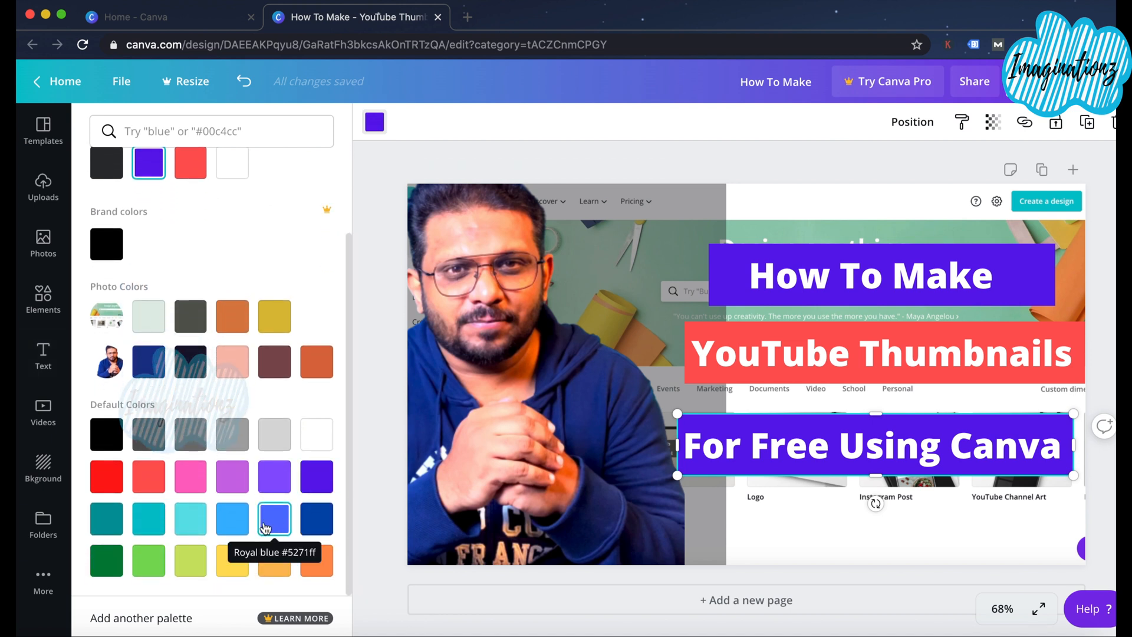
{"action": "left_click", "coordinate": [233, 518]}
{"action": "left_click", "coordinate": [192, 521]}
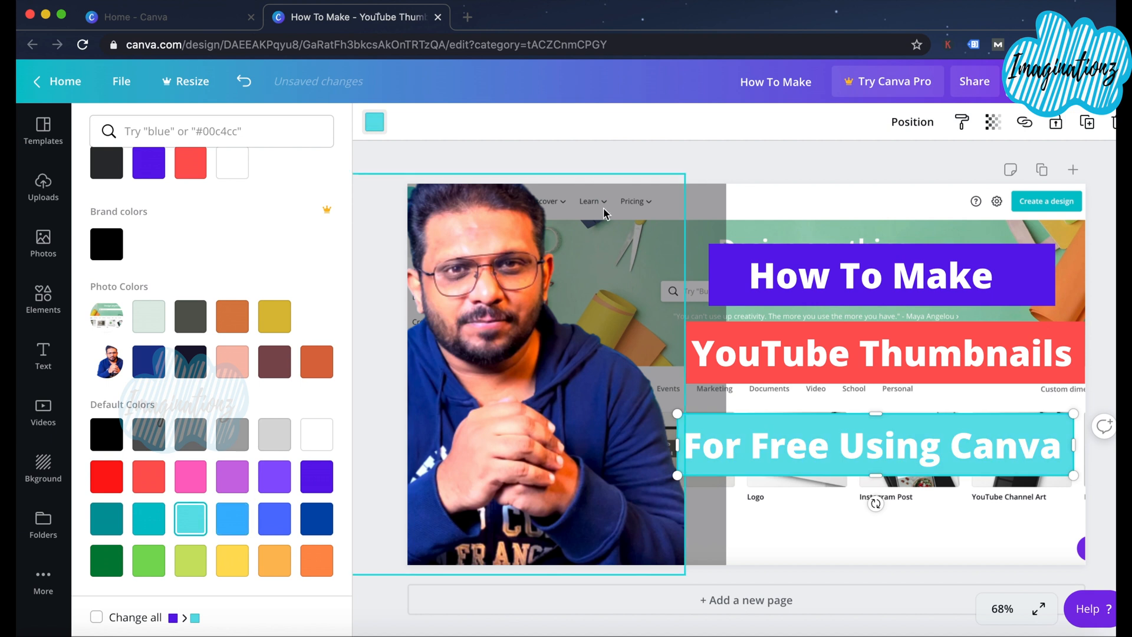
- Move the dark overlay back across the page so it covers the whole background screenshot
{"action": "left_click", "coordinate": [691, 152]}
{"action": "left_click", "coordinate": [702, 199]}
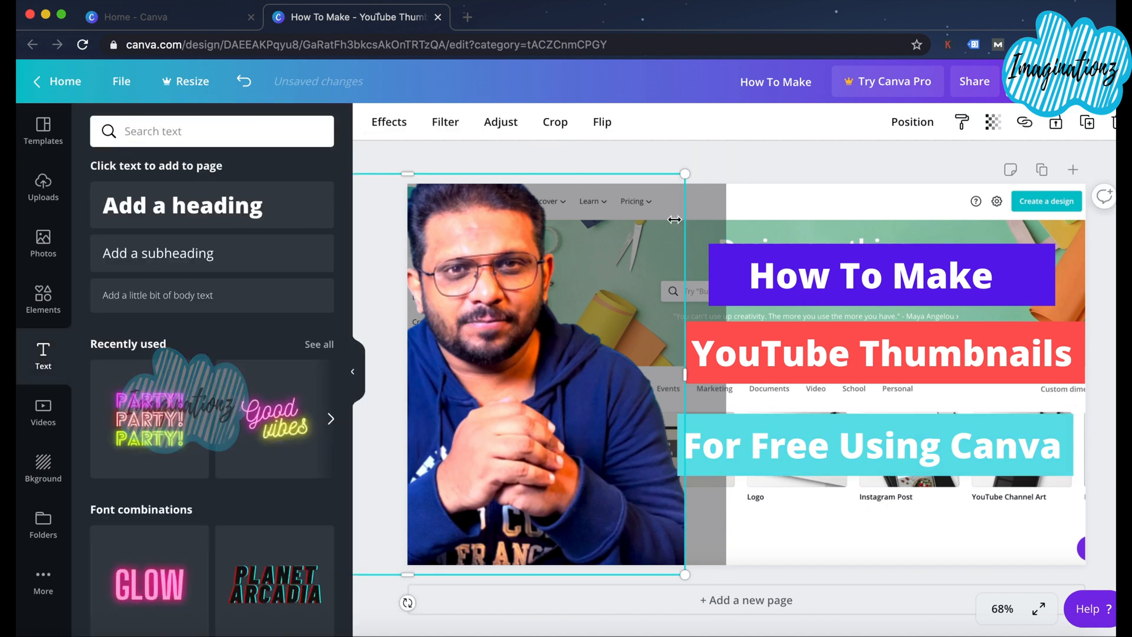
{"action": "left_click_drag", "start_coordinate": [707, 222], "coordinate": [1019, 222]}
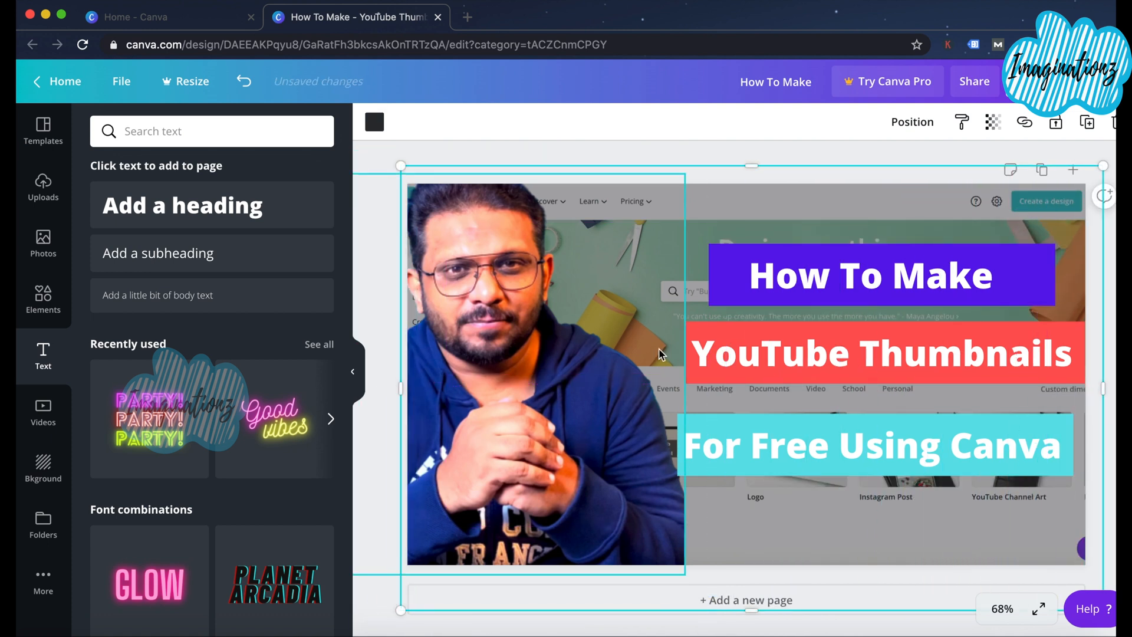
- Scale the cutout portrait down slightly and move it inward so the whole figure stands beside the three banners
{"action": "left_click", "coordinate": [609, 389]}
{"action": "left_click_drag", "start_coordinate": [684, 173], "coordinate": [636, 208]}
{"action": "left_click_drag", "start_coordinate": [480, 424], "coordinate": [596, 423]}
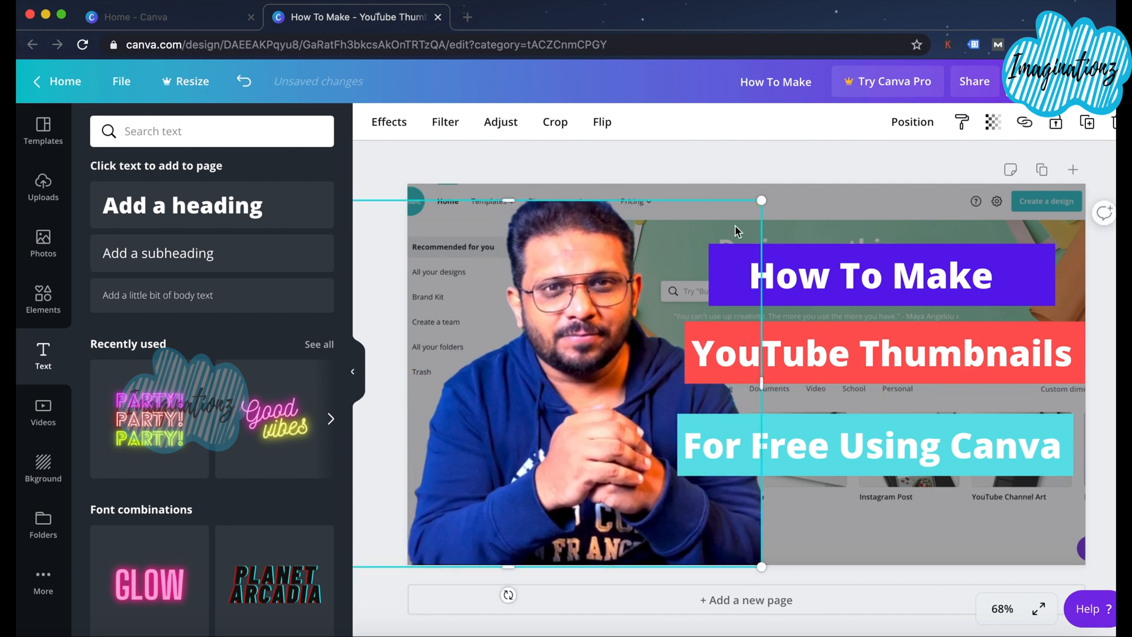
{"action": "mouse_move", "coordinate": [779, 190]}
{"action": "left_mouse_down"}
{"action": "mouse_move", "coordinate": [803, 176]}
{"action": "mouse_move", "coordinate": [784, 189]}
{"action": "left_mouse_up"}
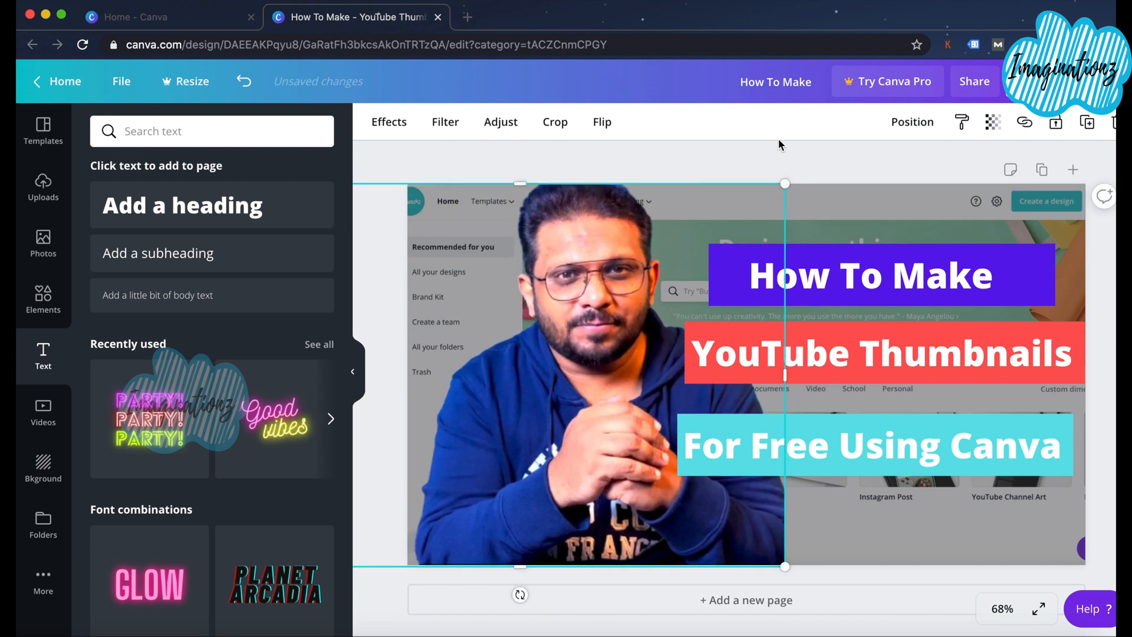
{"action": "left_click", "coordinate": [790, 167]}
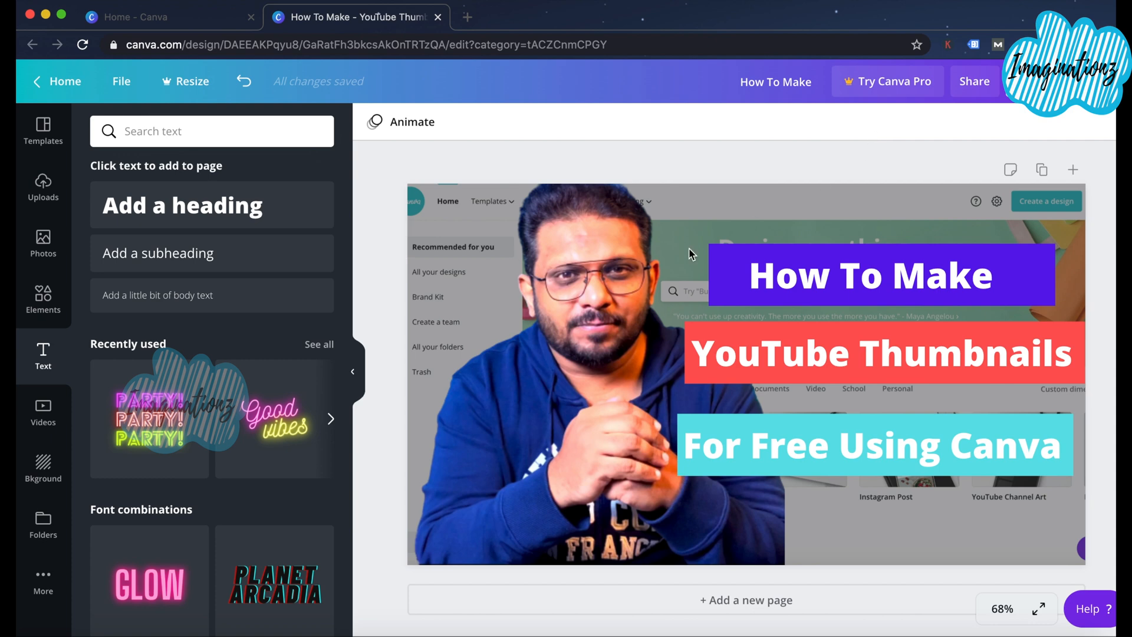
- Try the cutout portrait behind the banners on the page's right side and return it to the left side
{"action": "left_click_drag", "start_coordinate": [582, 281], "coordinate": [885, 289]}
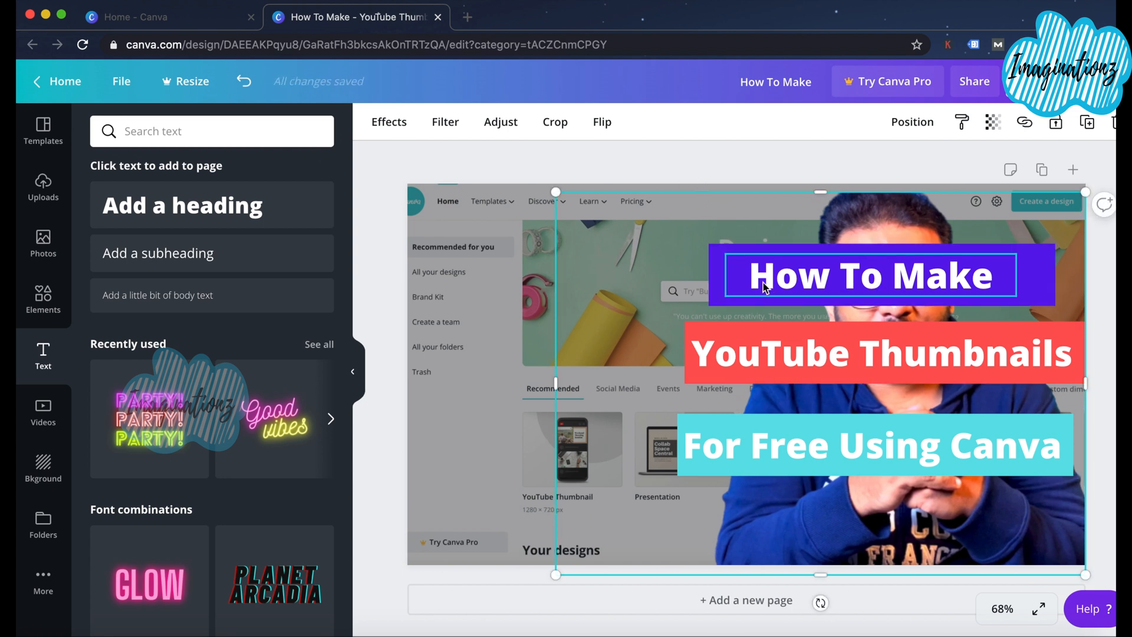
{"action": "left_click_drag", "start_coordinate": [744, 223], "coordinate": [434, 207]}
{"action": "left_click", "coordinate": [648, 153]}
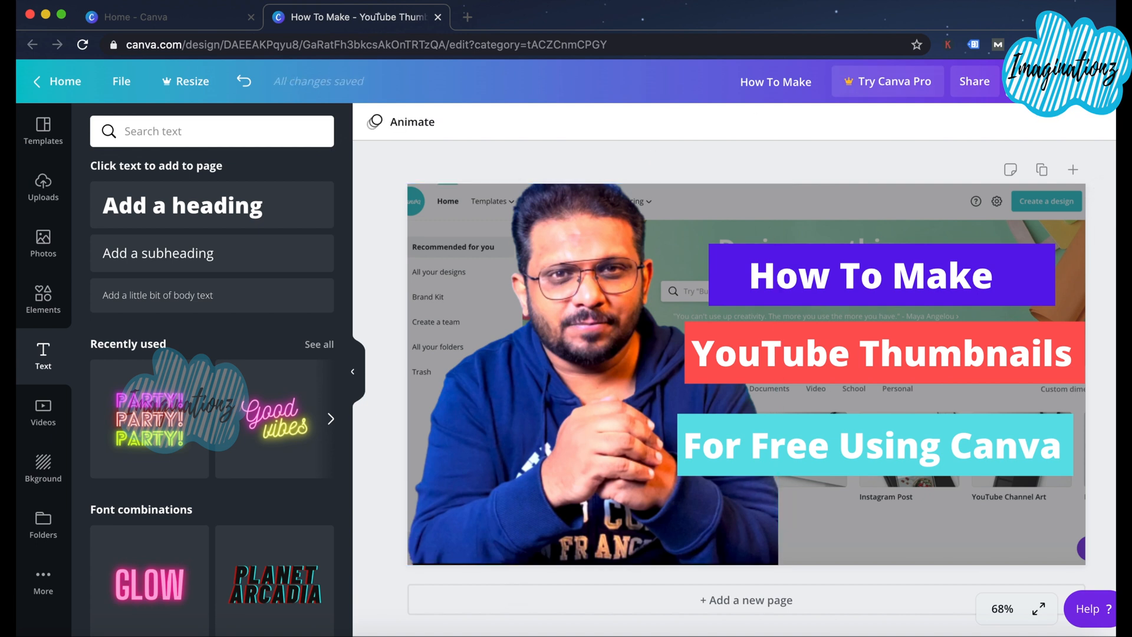
- Download the finished thumbnail as a PNG file
{"action": "left_click", "coordinate": [1022, 81]}
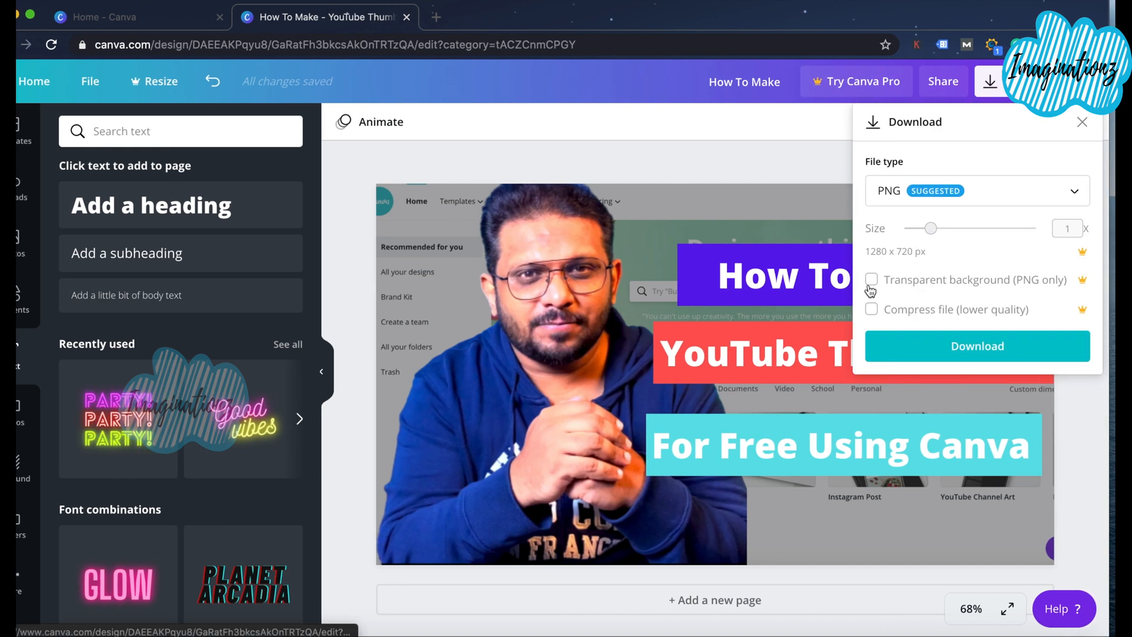
{"action": "left_click", "coordinate": [943, 347]}
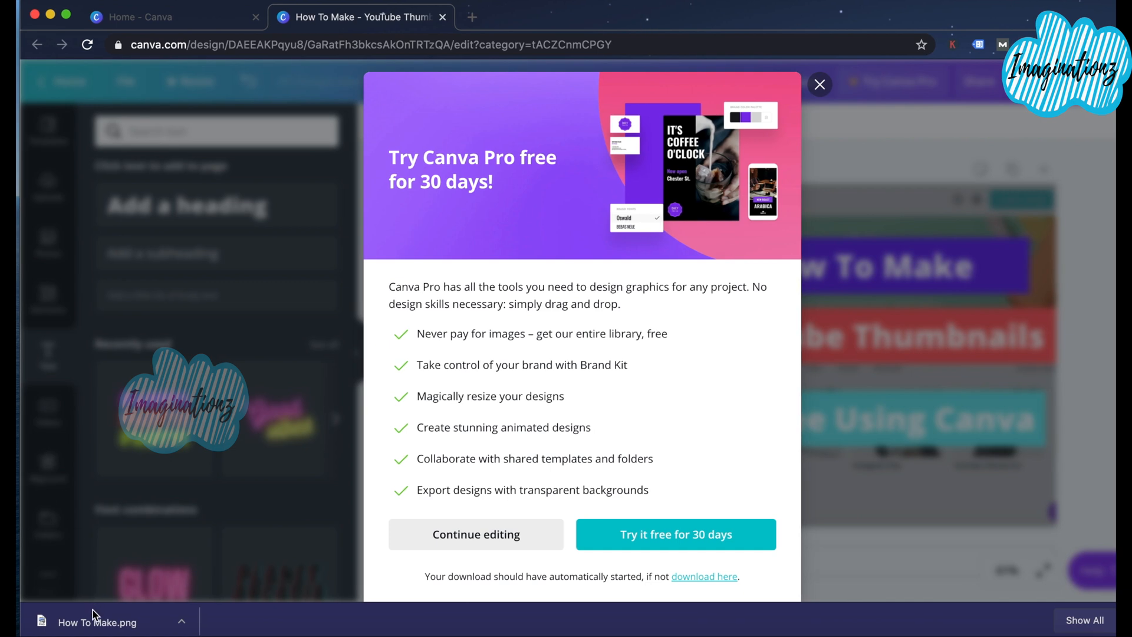
- Open the downloaded "How To Make.png" to check the exported thumbnail, and close the image preview
{"action": "left_click", "coordinate": [93, 616]}
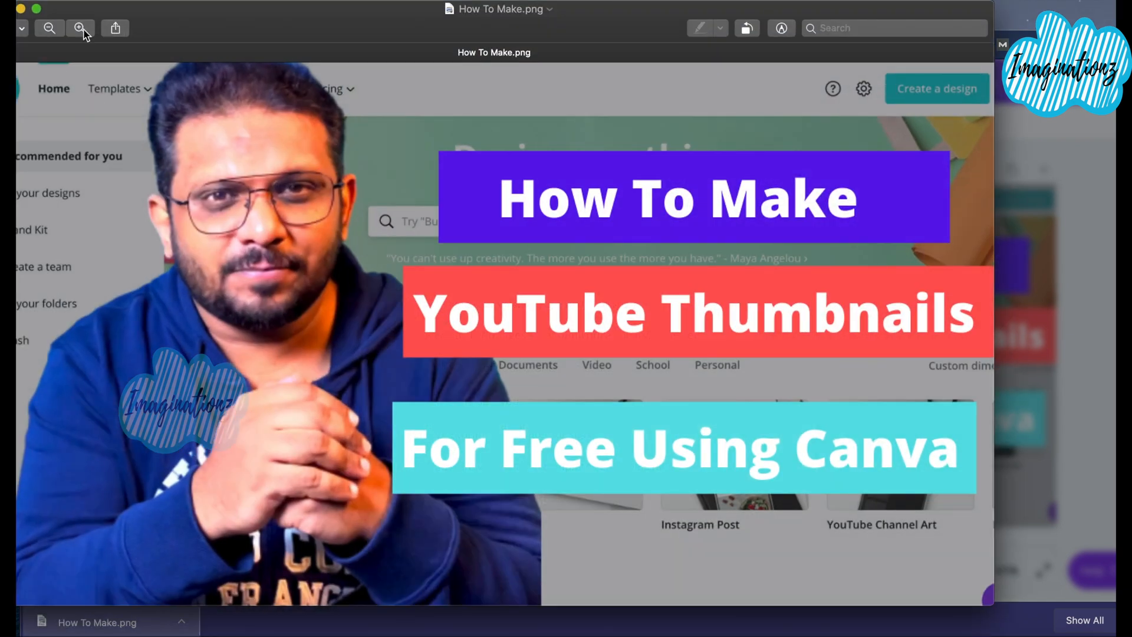
{"action": "left_click_drag", "start_coordinate": [108, 16], "coordinate": [181, 18]}
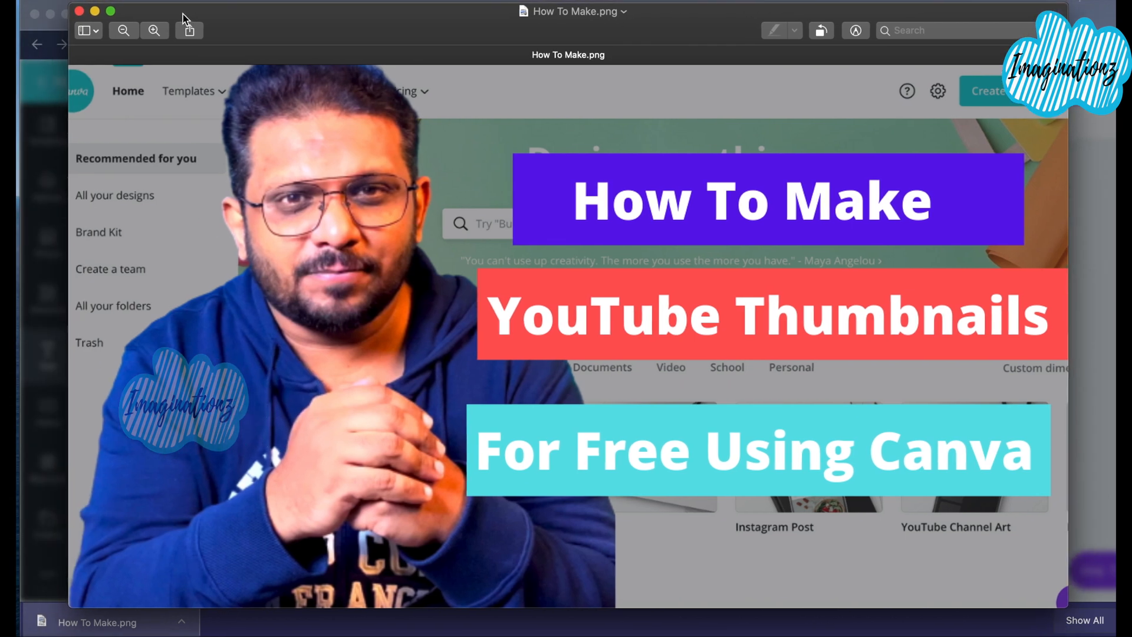
{"action": "left_click", "coordinate": [79, 12]}
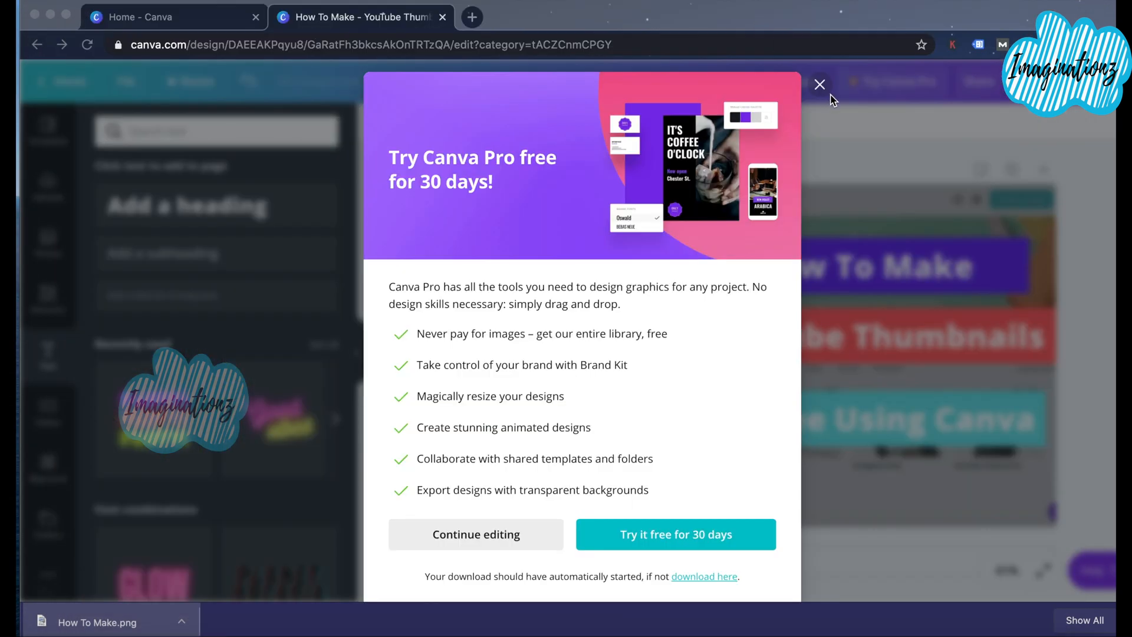